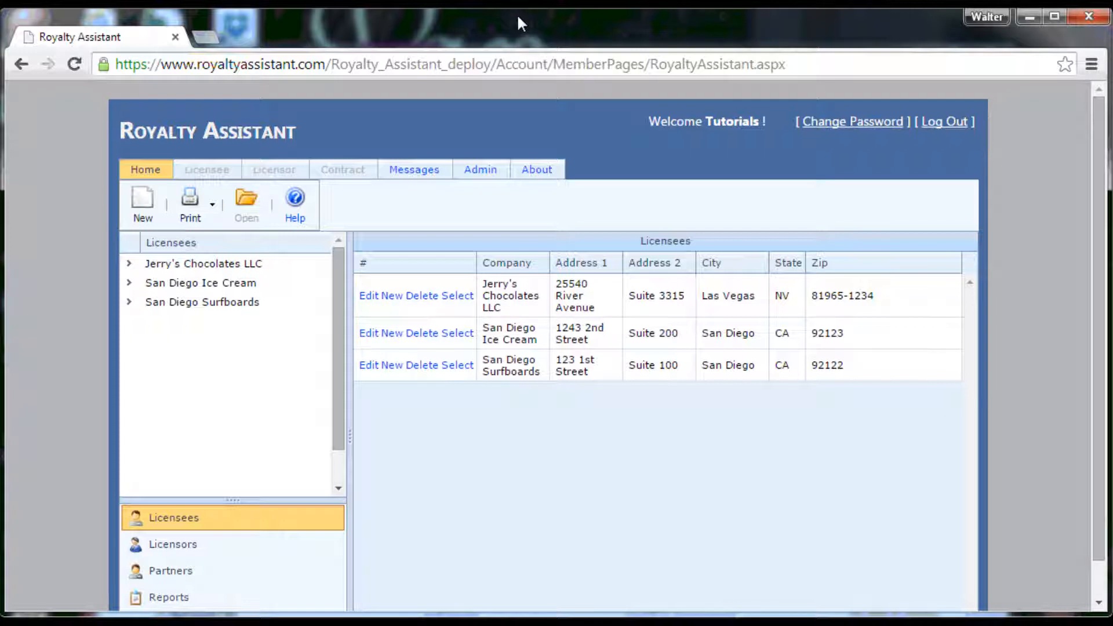
Open the current contract between licensee Jerry's Chocolates LLC and licensor Coffee Cup Int'l
click(129, 264)
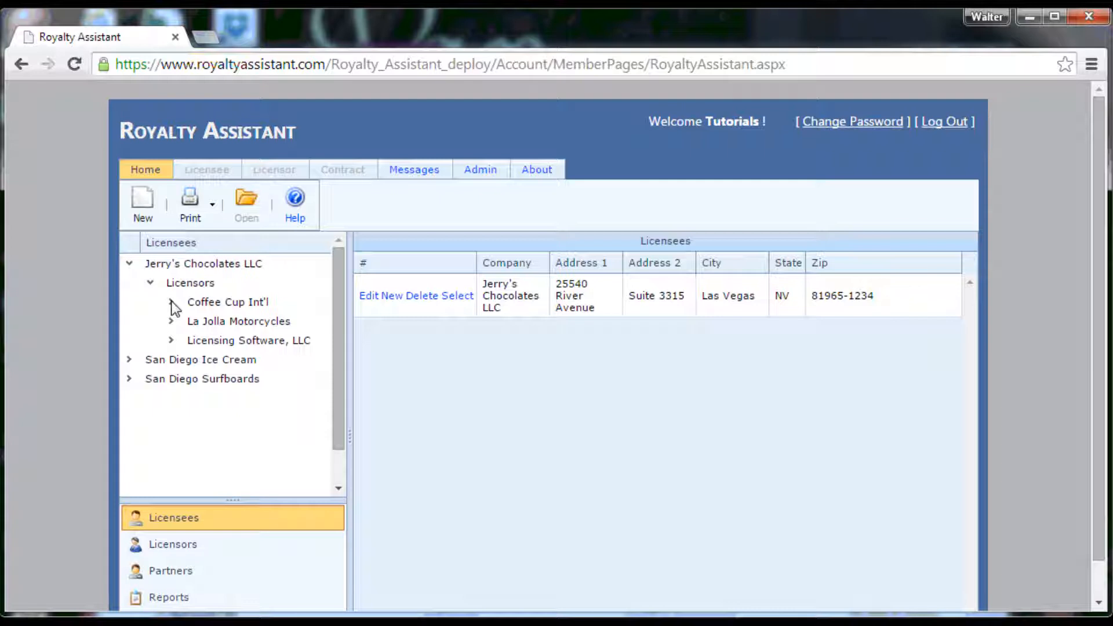
click(171, 302)
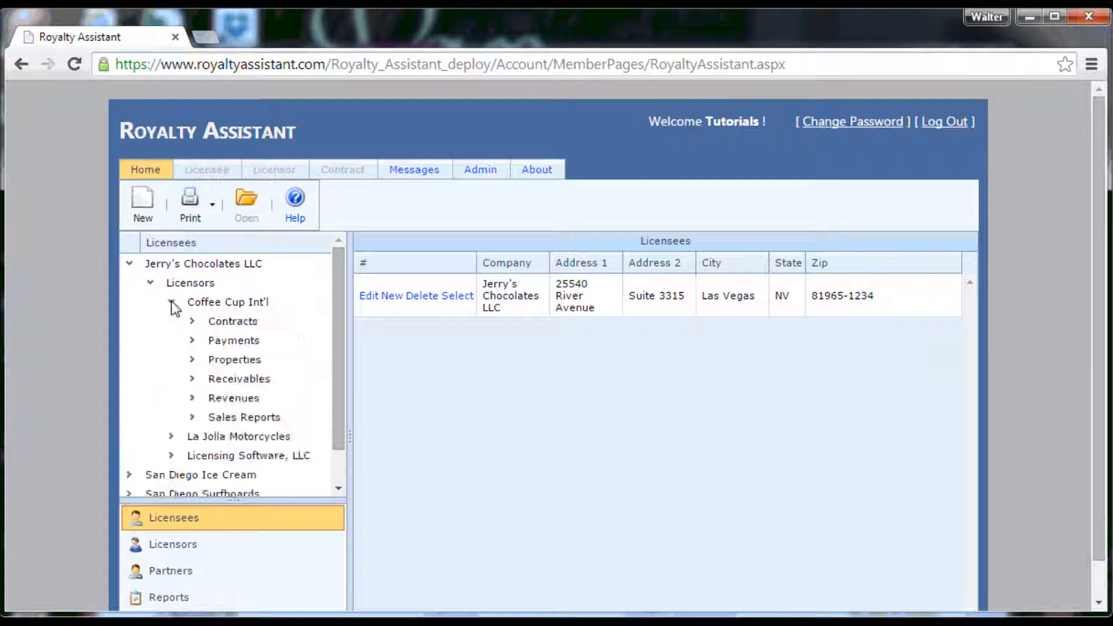
click(226, 322)
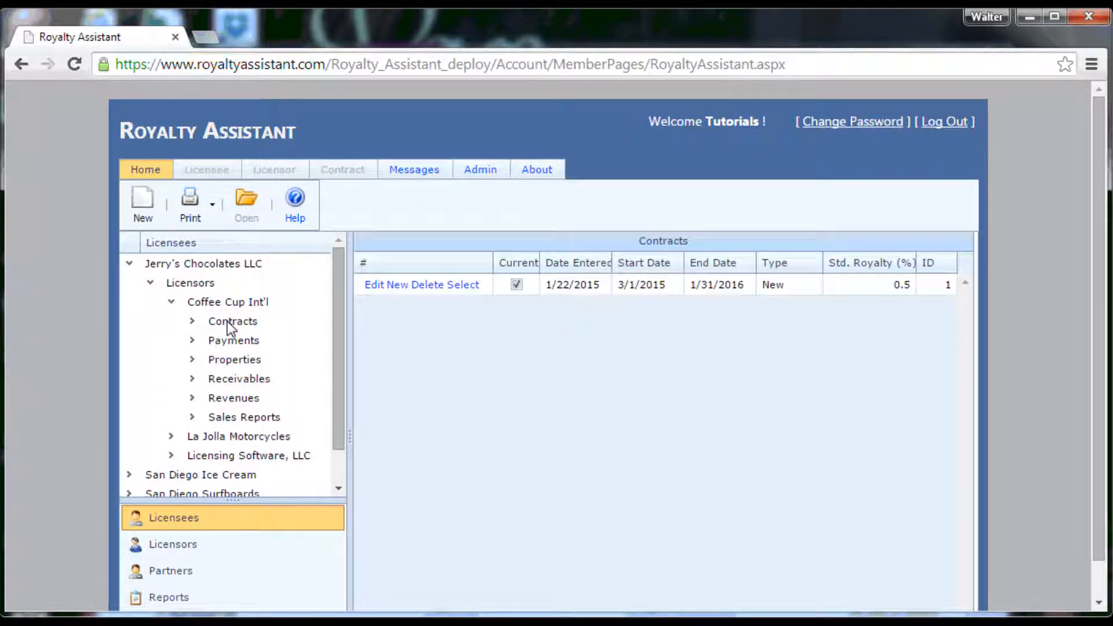
click(471, 287)
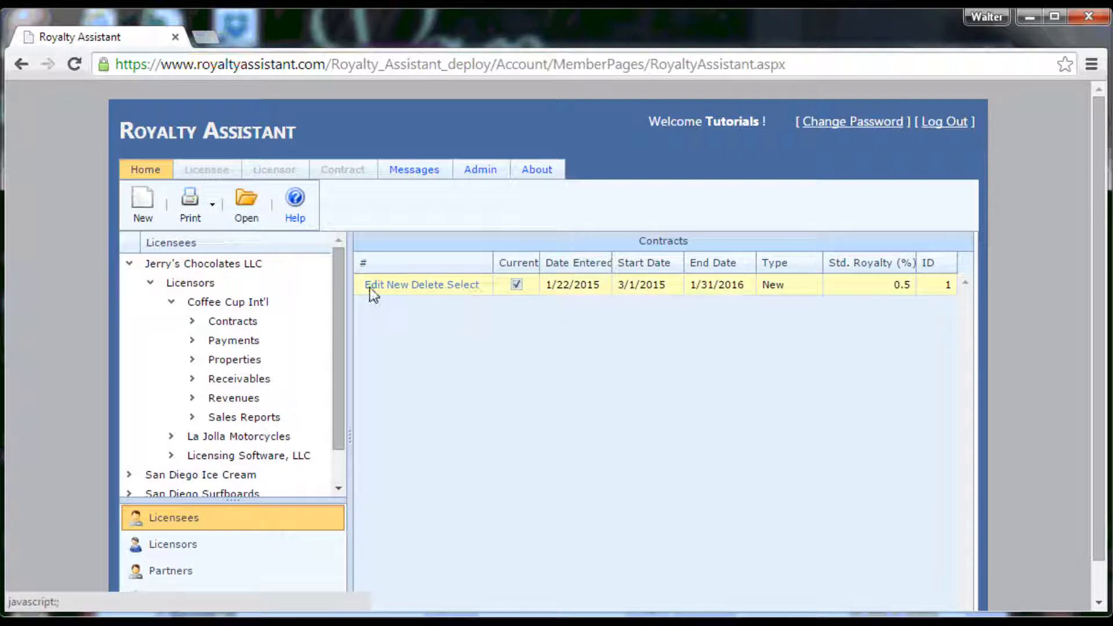
click(249, 216)
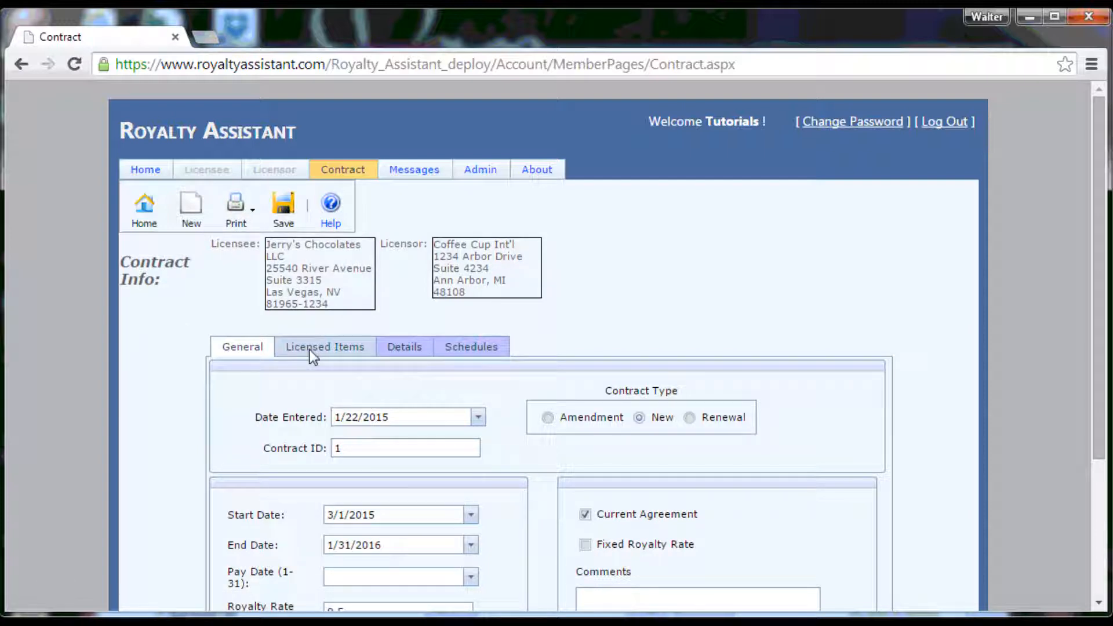
Show the contract's licensed items, review the Dinnerware category and select the Clothing category
click(308, 349)
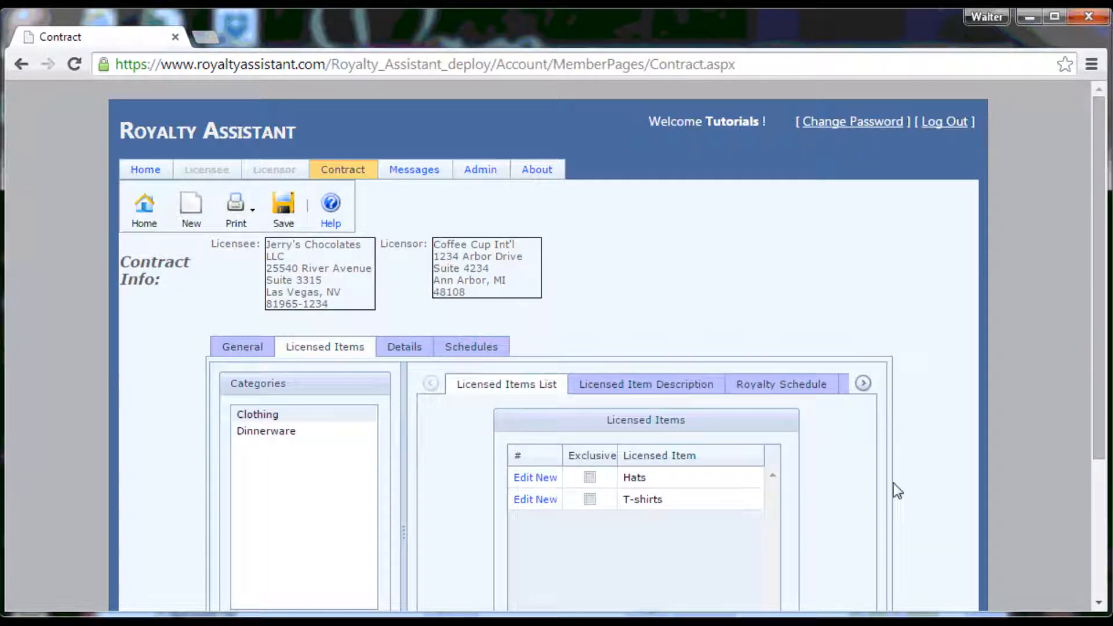
scroll(1096, 606, down, 4)
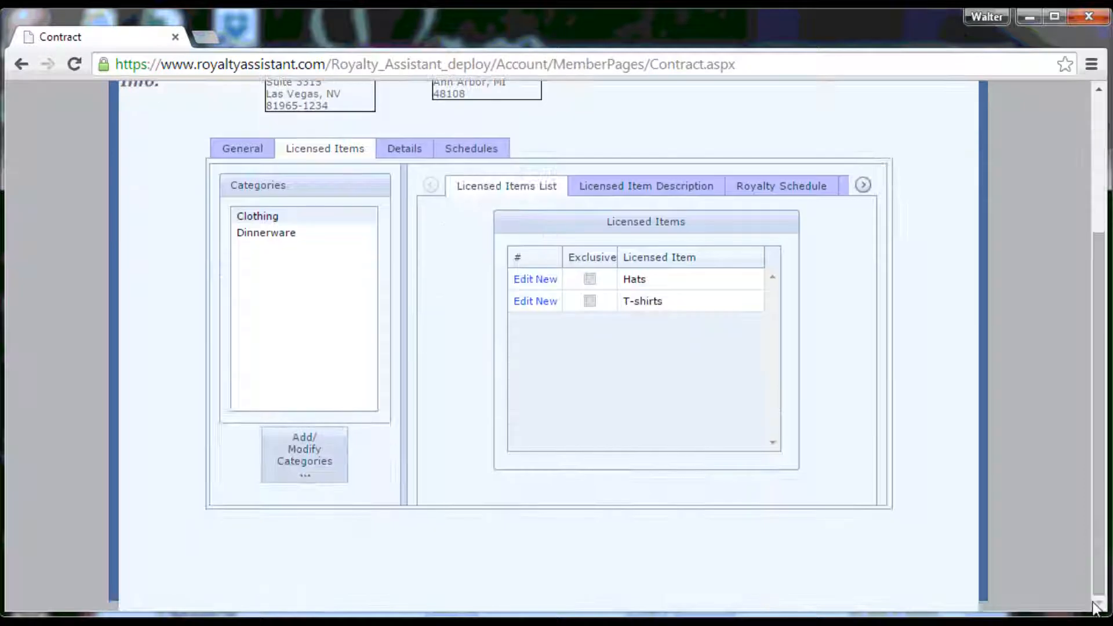
click(278, 235)
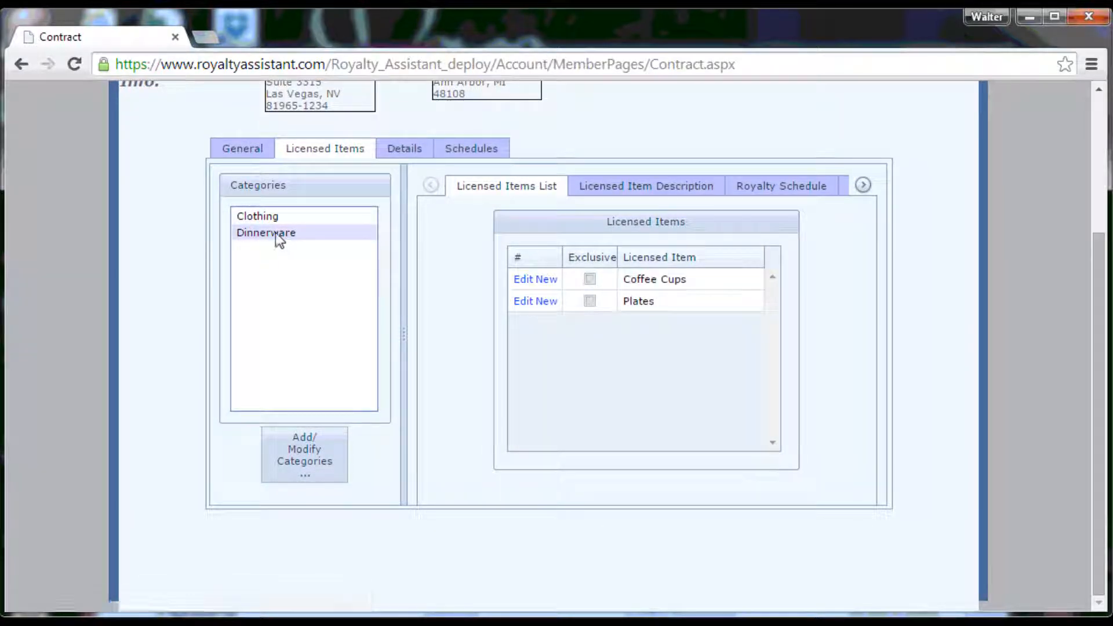
click(271, 218)
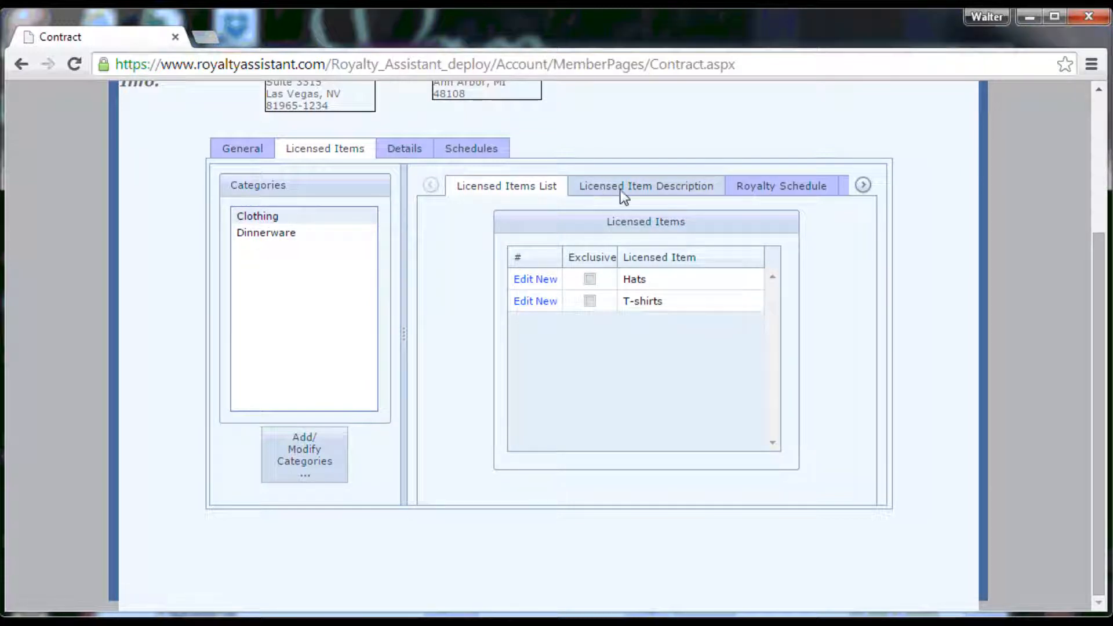
Start a new territory assignment from the Clothing category's territory list and move the assignment dialog clear for viewing
click(863, 185)
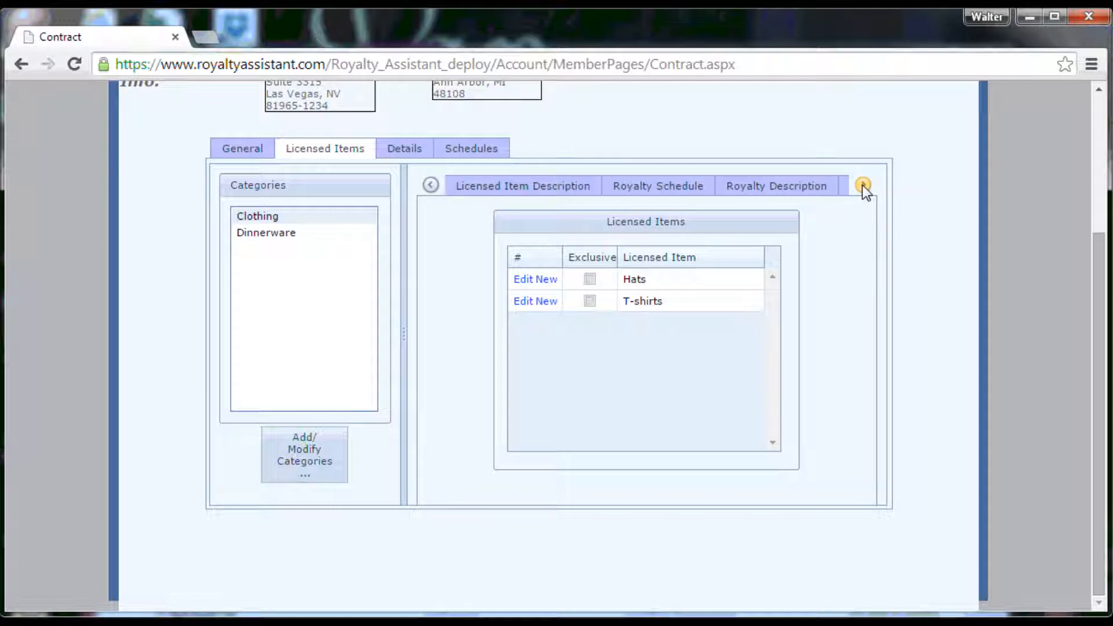
click(863, 185)
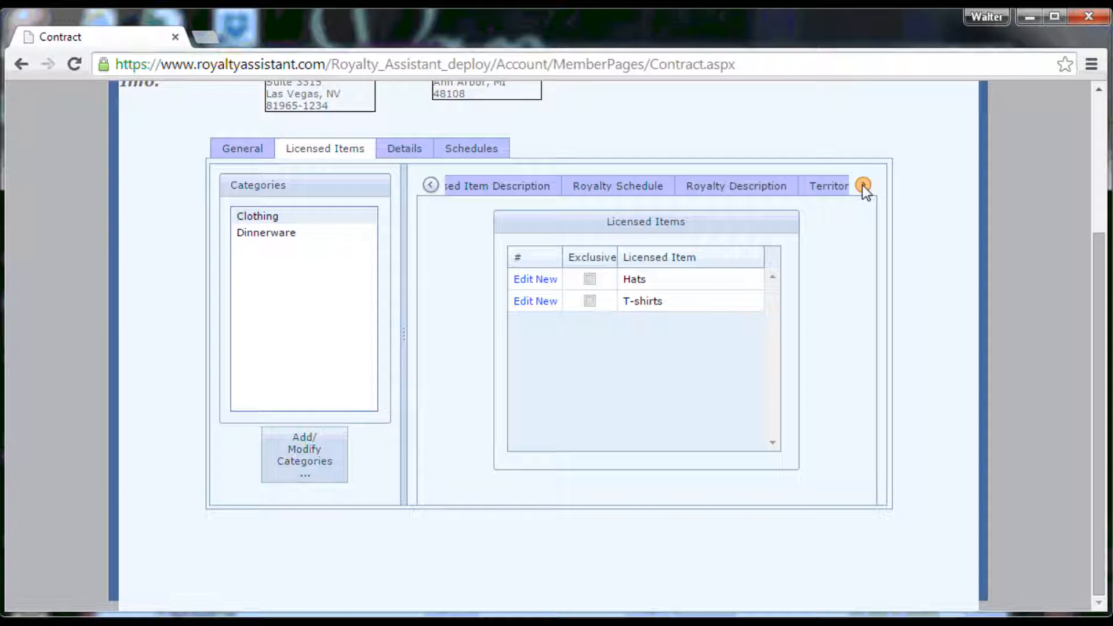
click(862, 185)
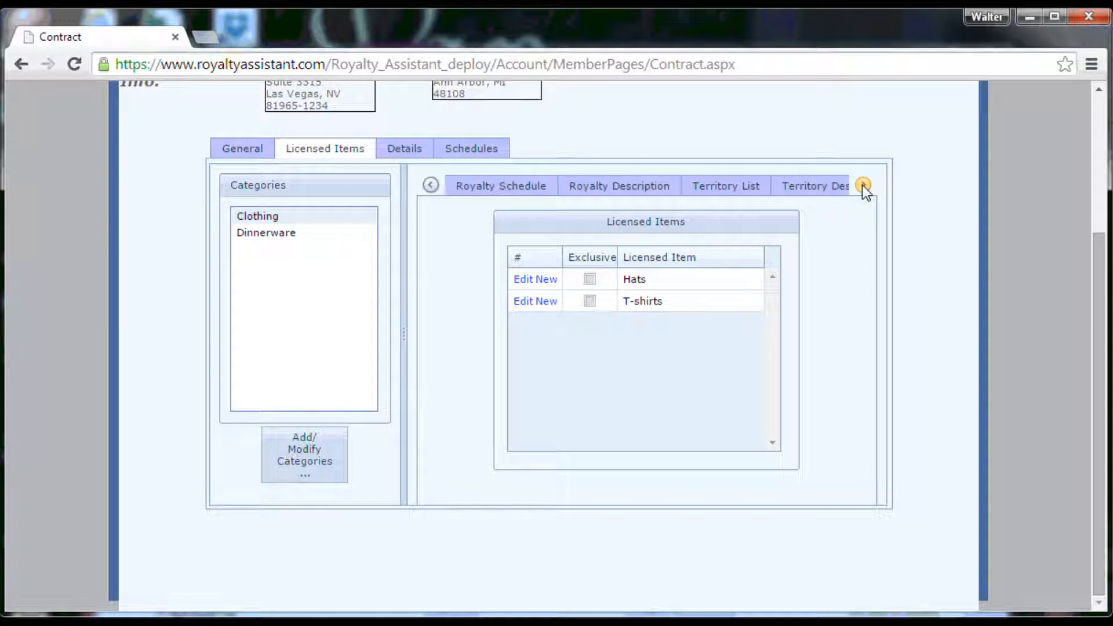
click(863, 186)
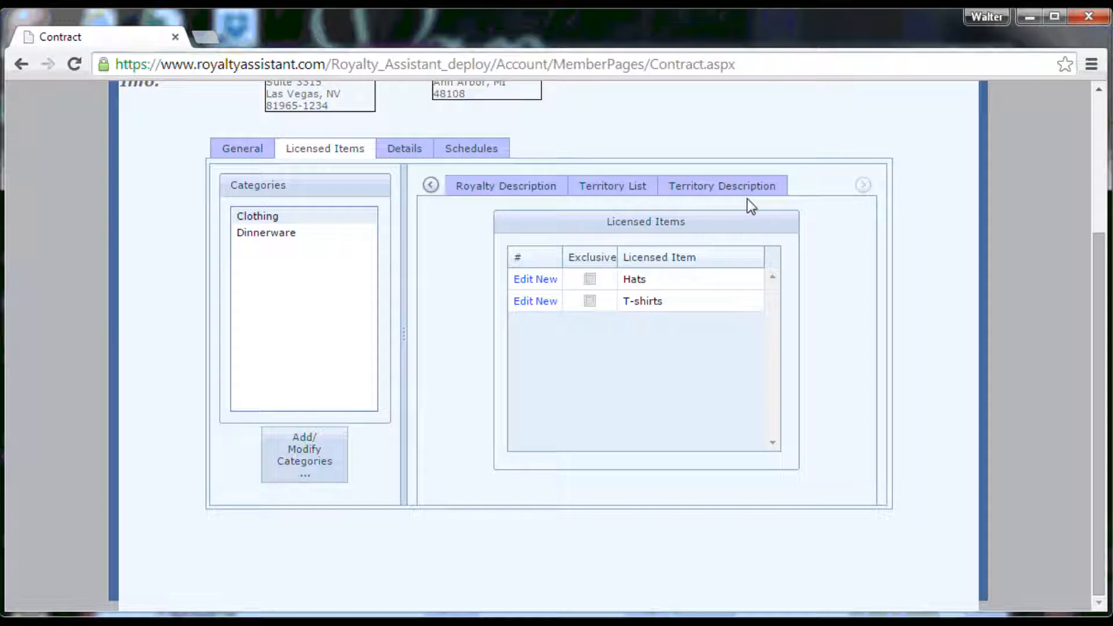
click(631, 187)
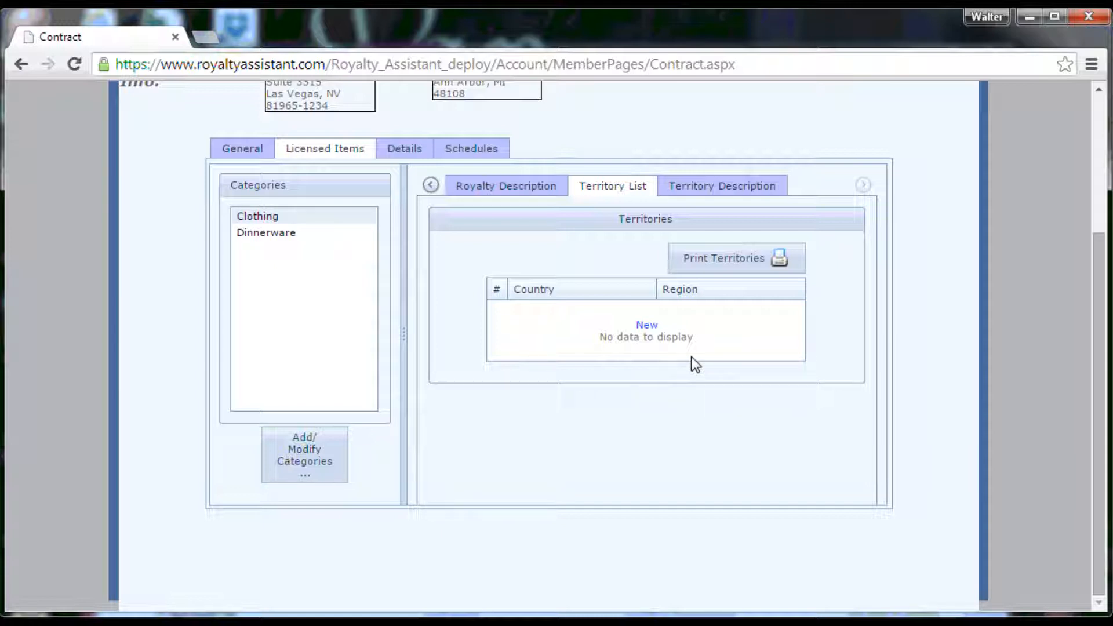
click(649, 323)
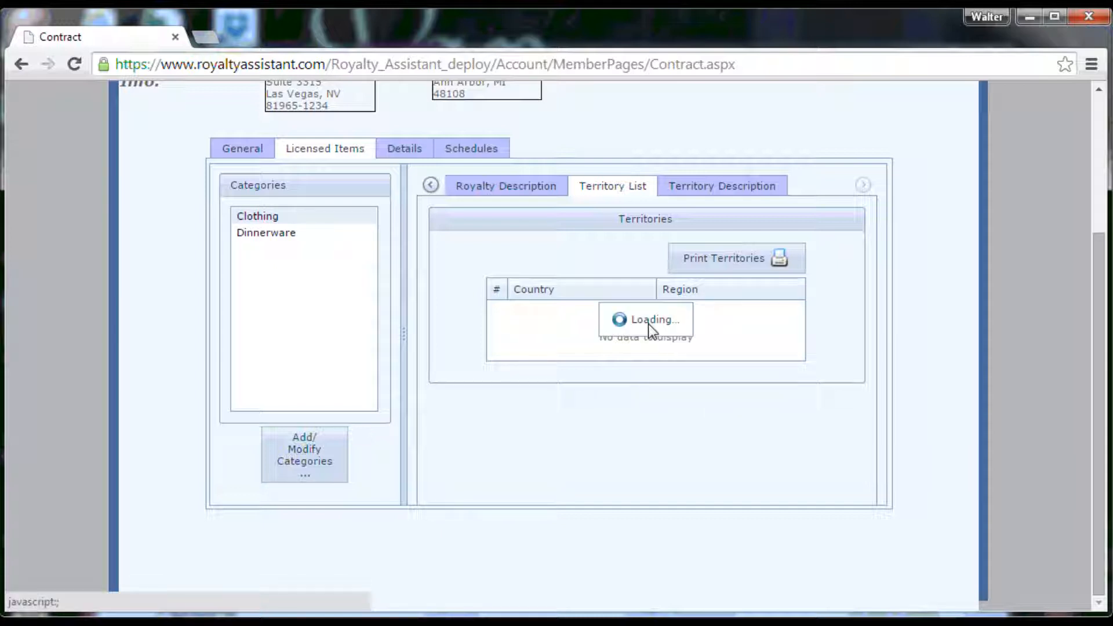
drag(637, 316, 705, 166)
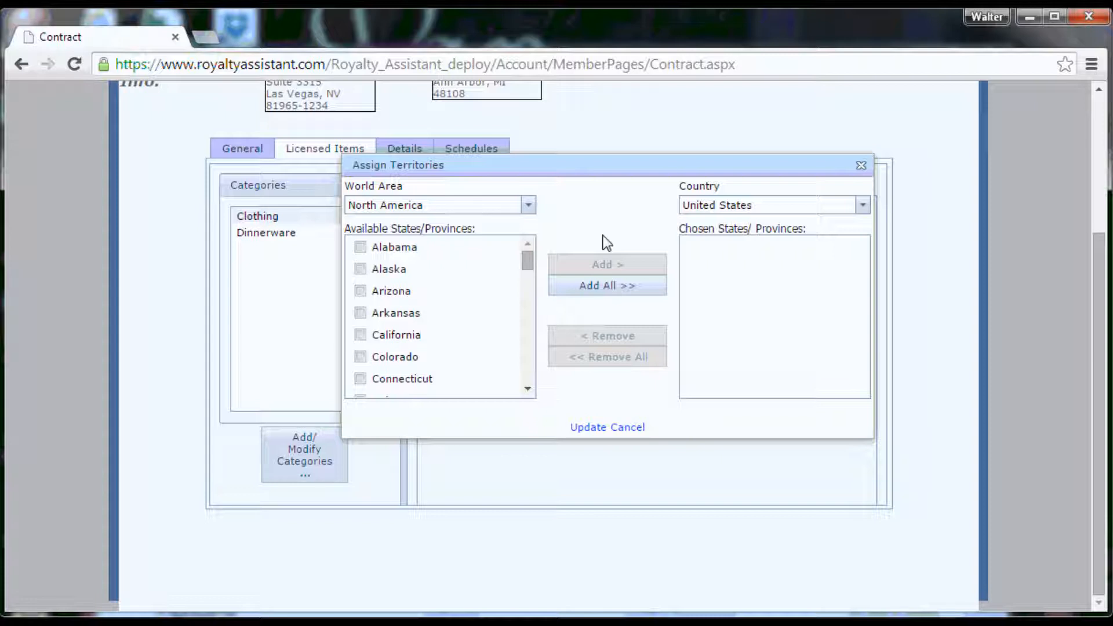
Review the available world areas and the countries offered for North America in the territory assignment
click(528, 207)
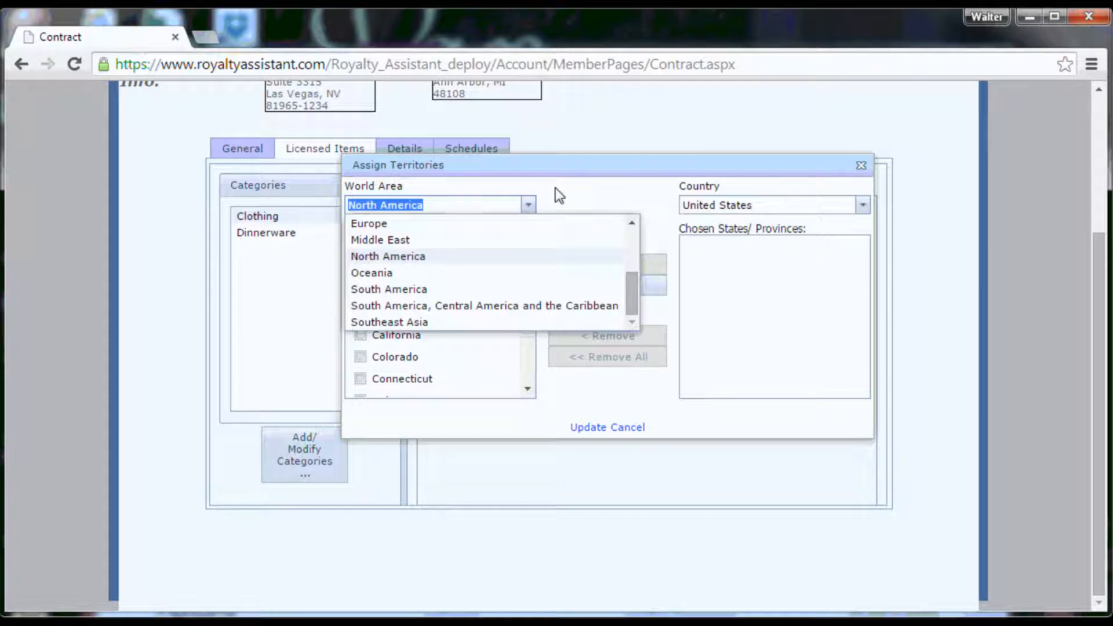
click(553, 193)
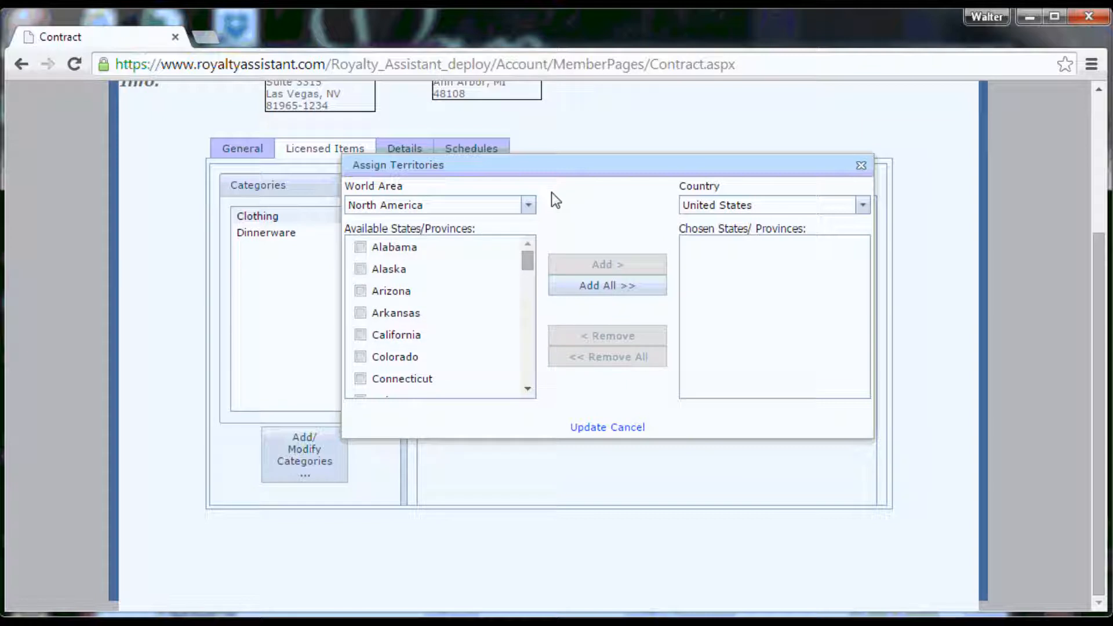
click(864, 207)
click(862, 207)
click(861, 207)
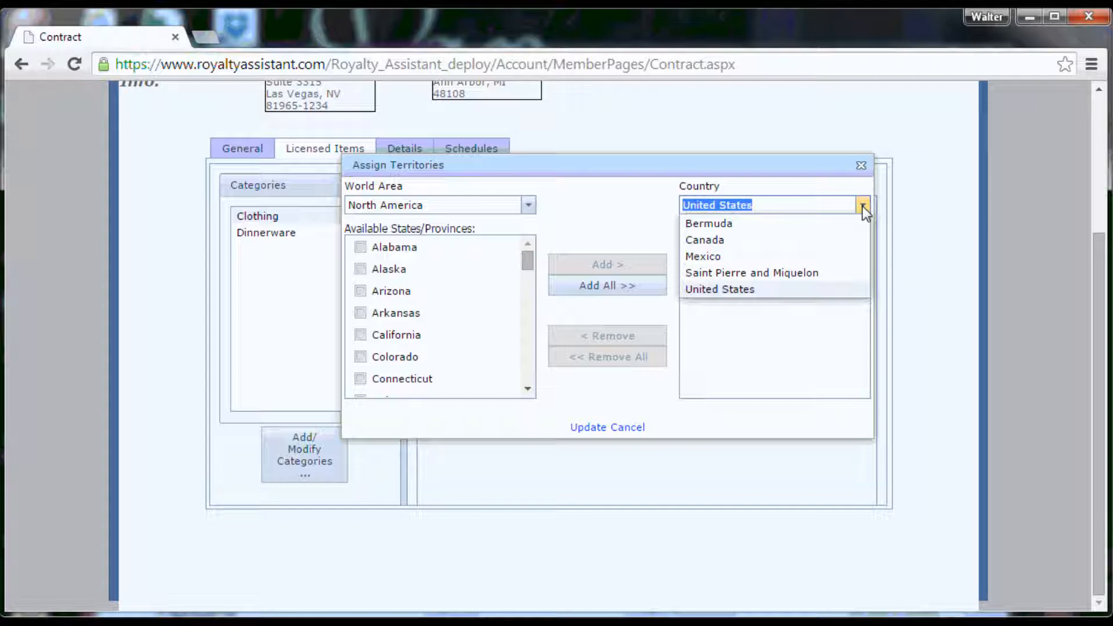
click(545, 206)
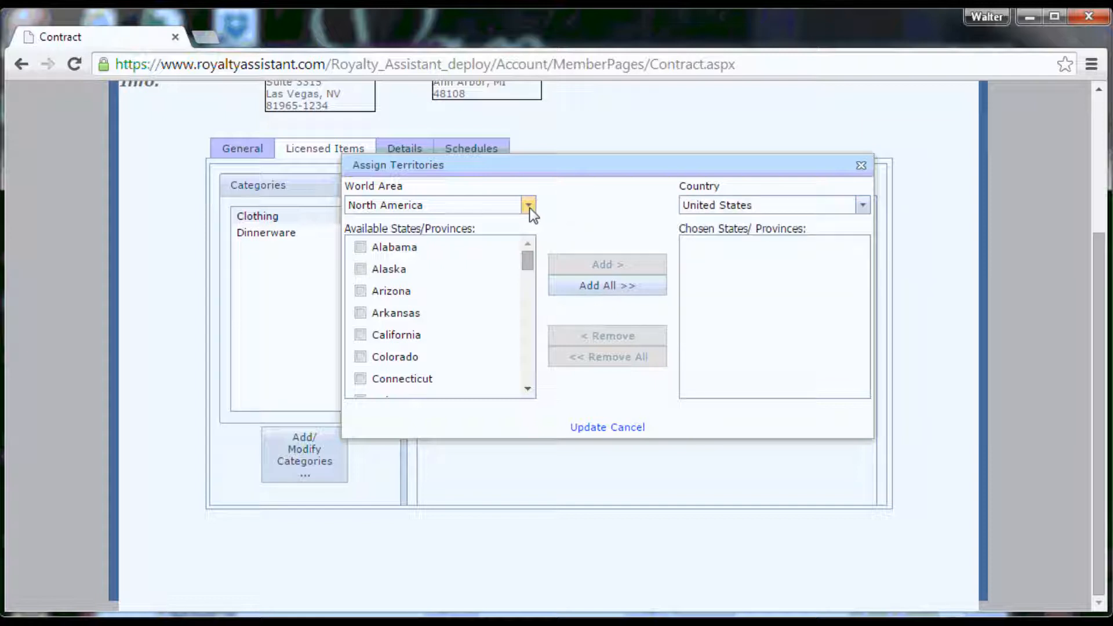
Set the world area to Europe and browse the countries offered for it
click(529, 206)
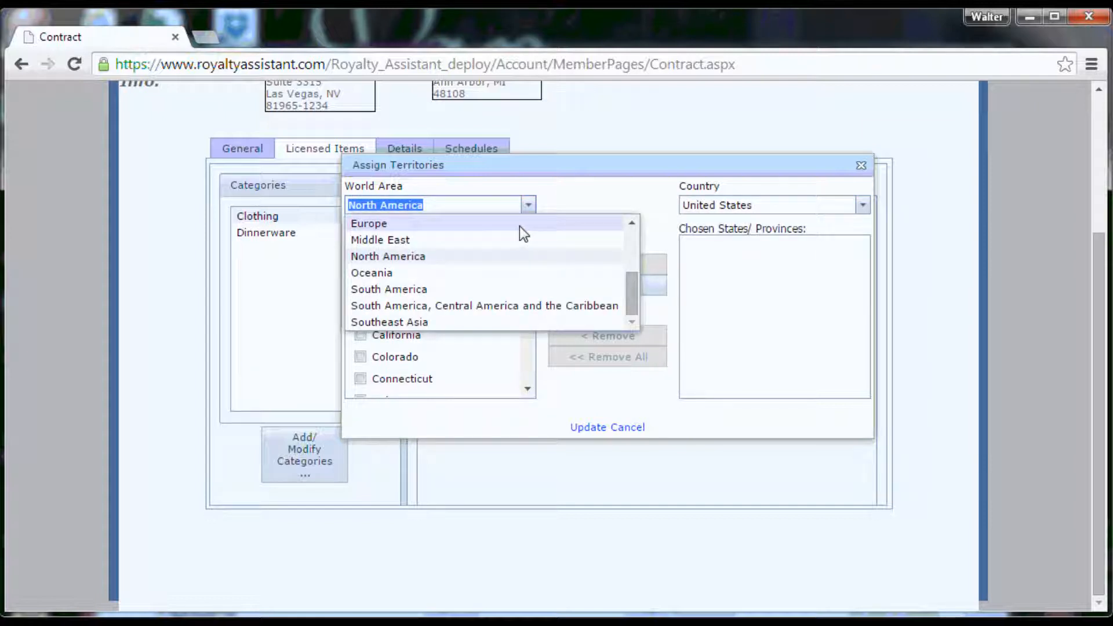
click(519, 227)
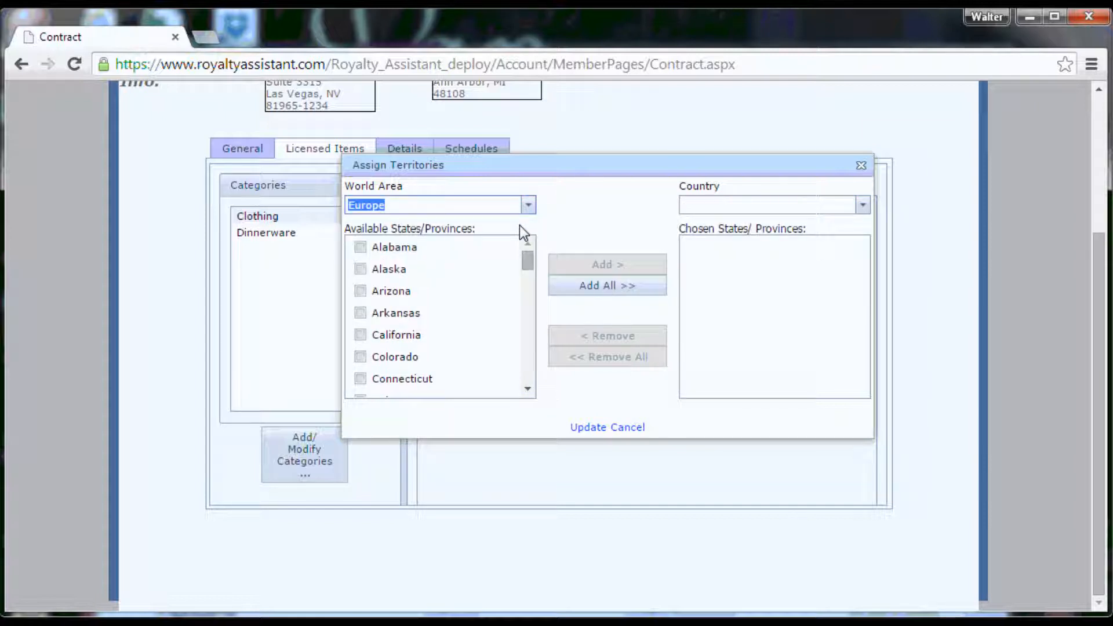
click(862, 206)
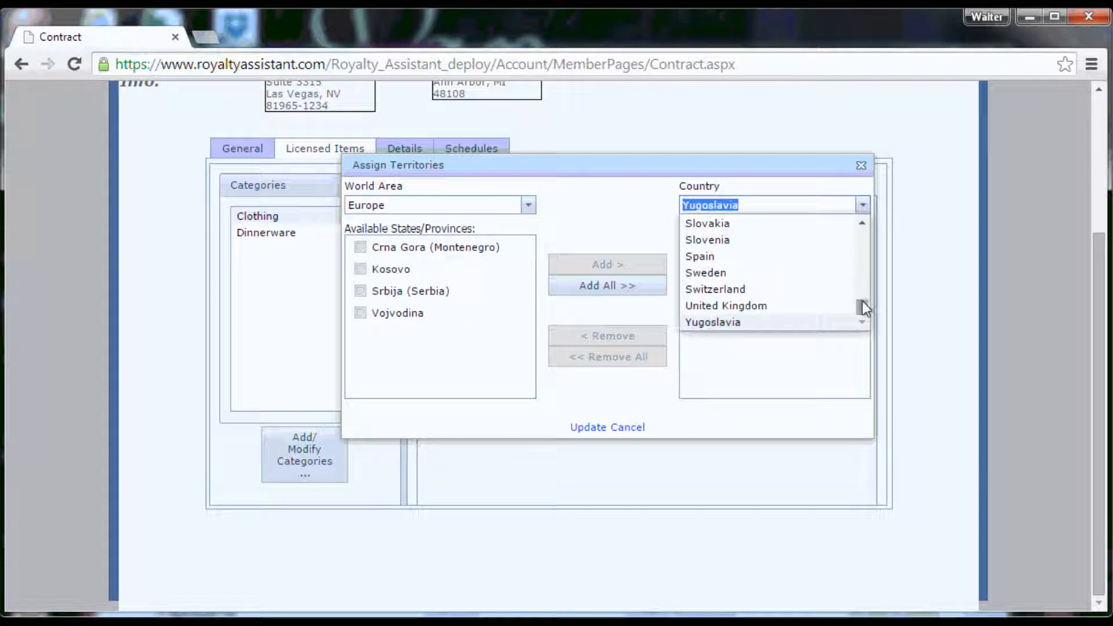
drag(862, 301, 858, 231)
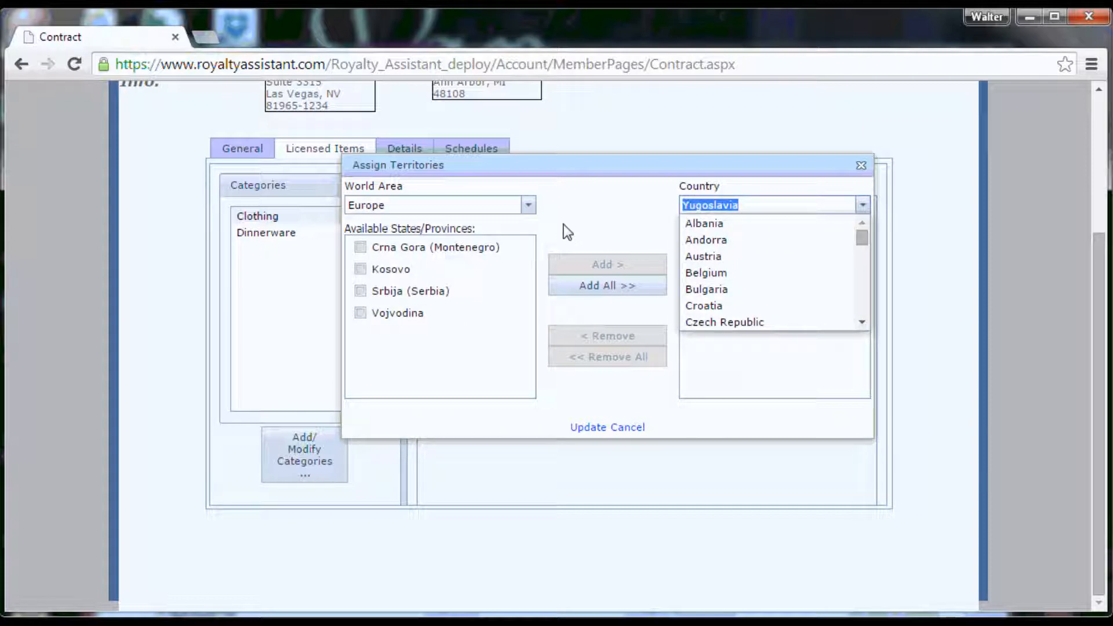
Return the world area to North America and review its country choices with United States selected
click(528, 206)
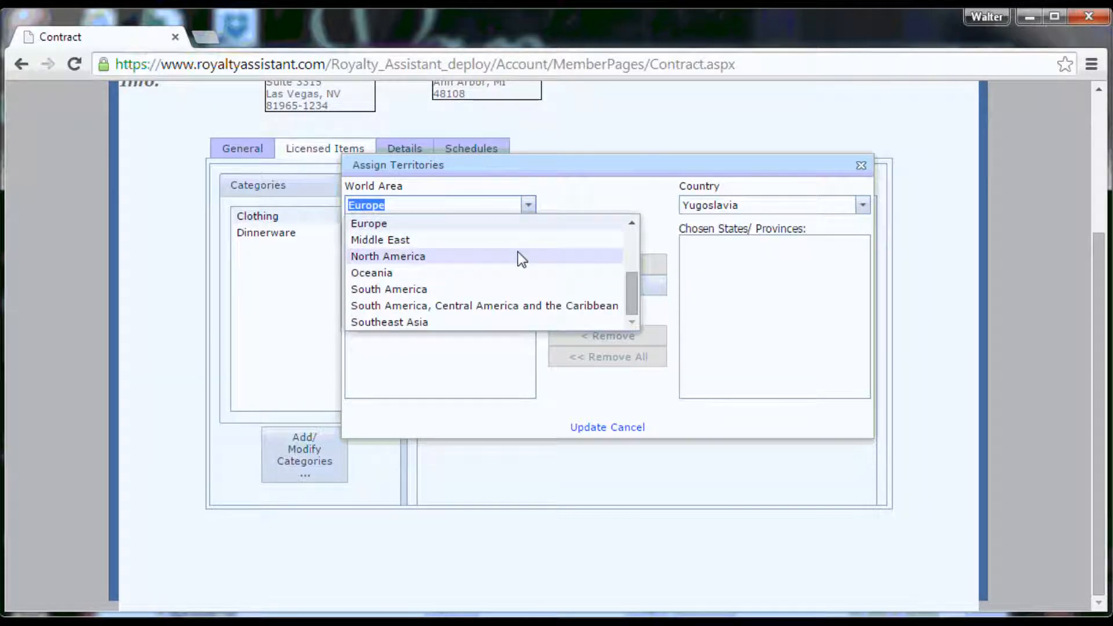
click(522, 257)
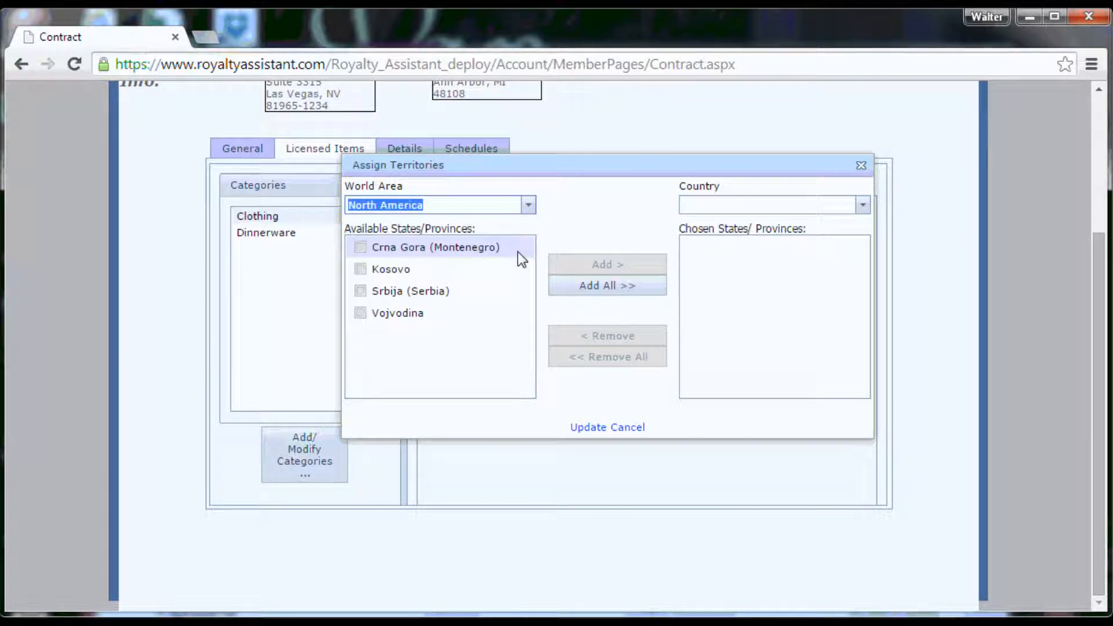
click(863, 204)
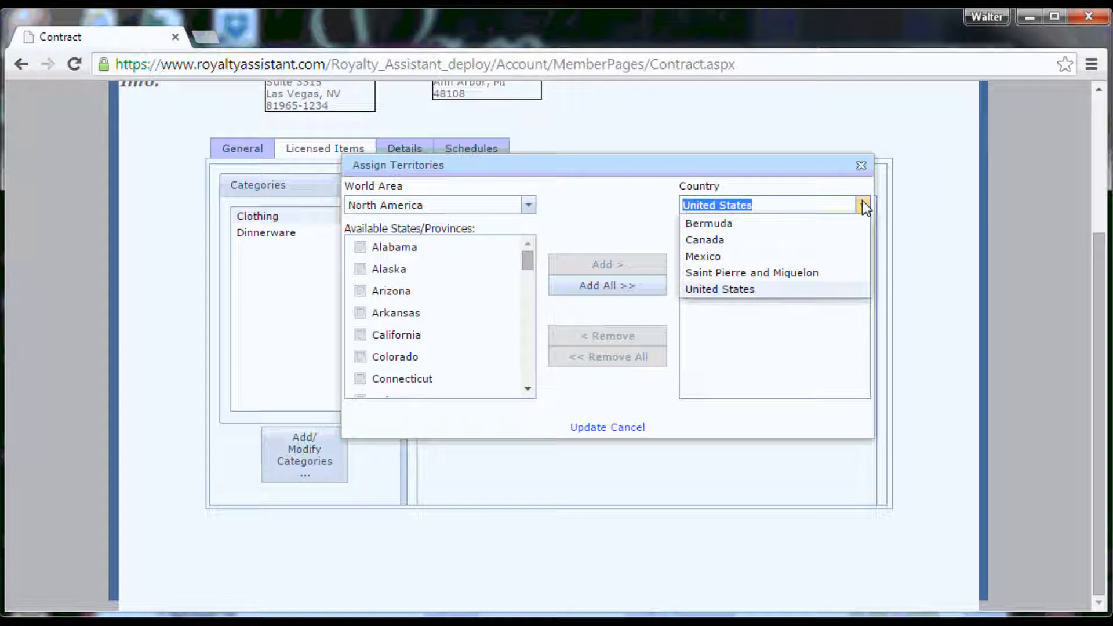
click(647, 195)
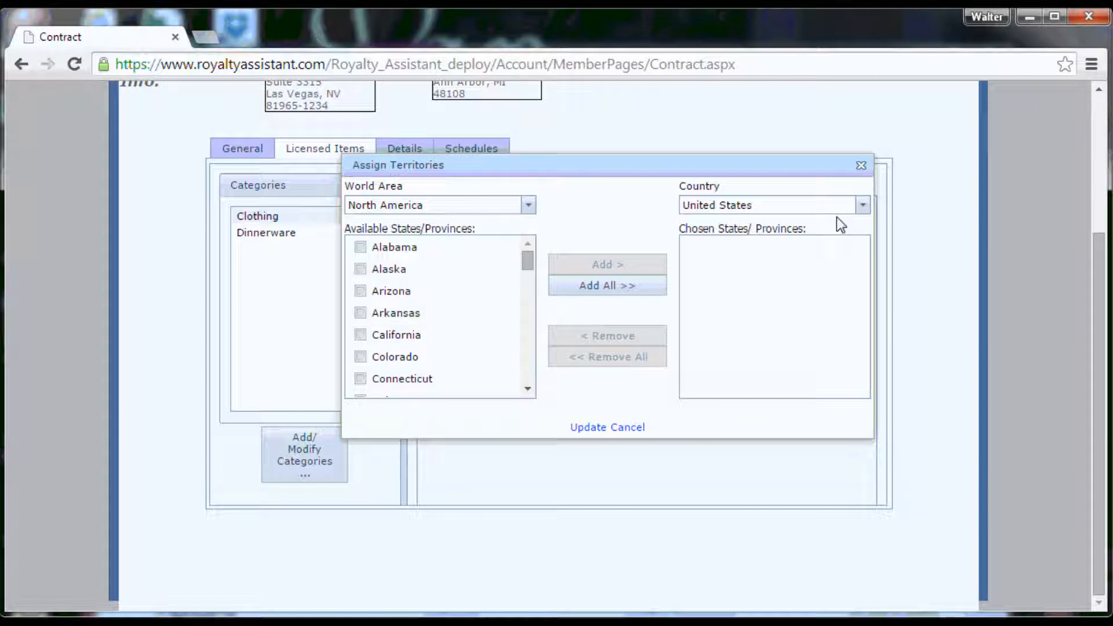
Set the country to Canada to view its provinces, and return it to United States
click(863, 207)
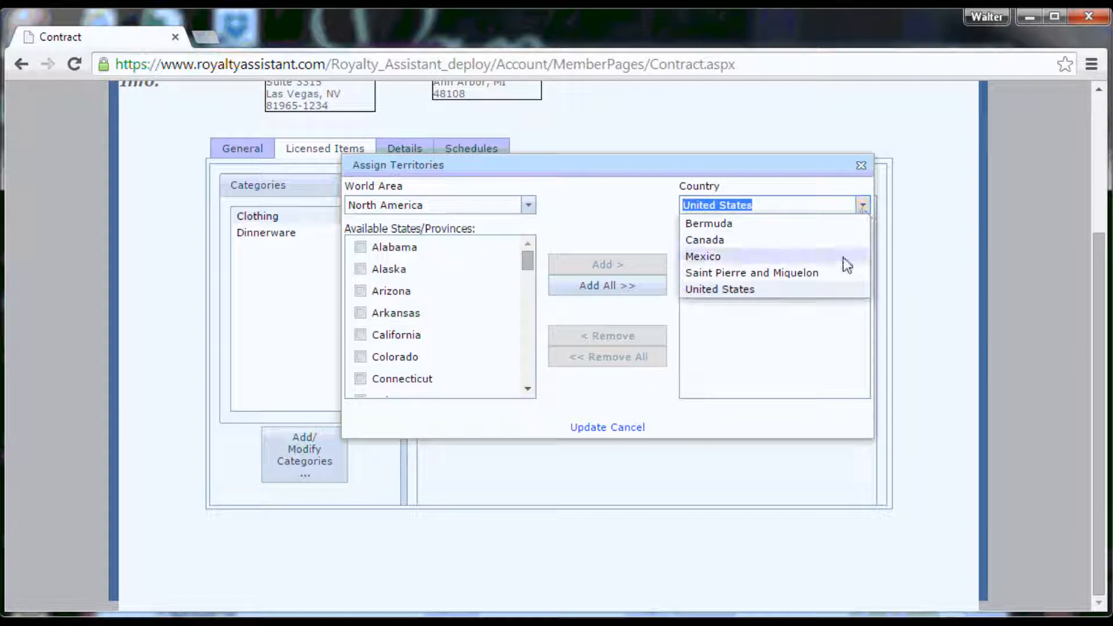
click(843, 243)
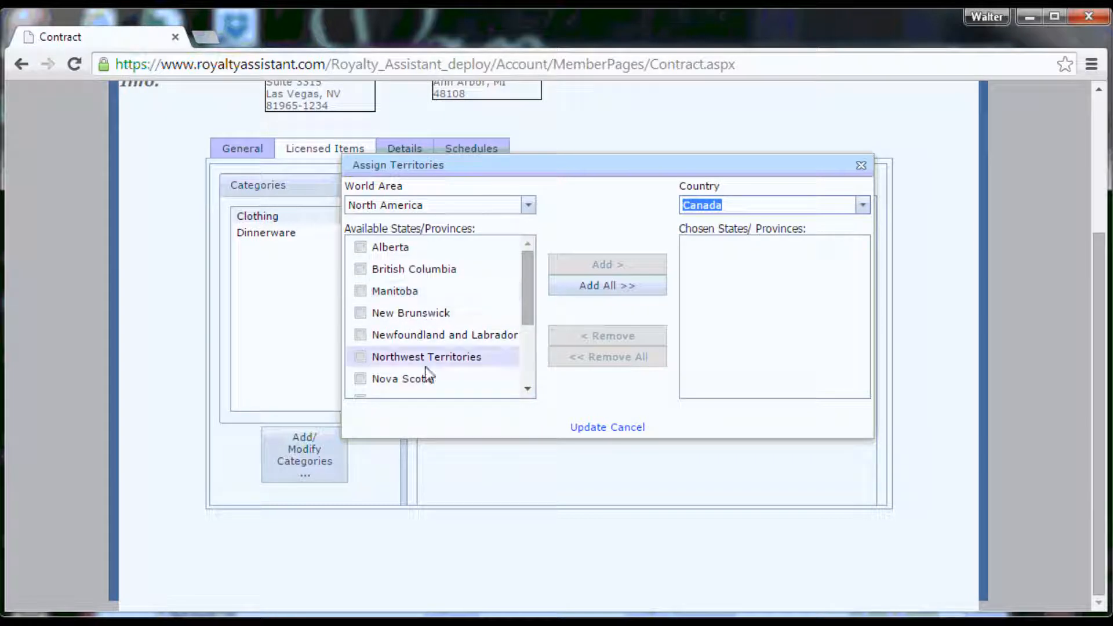
click(861, 208)
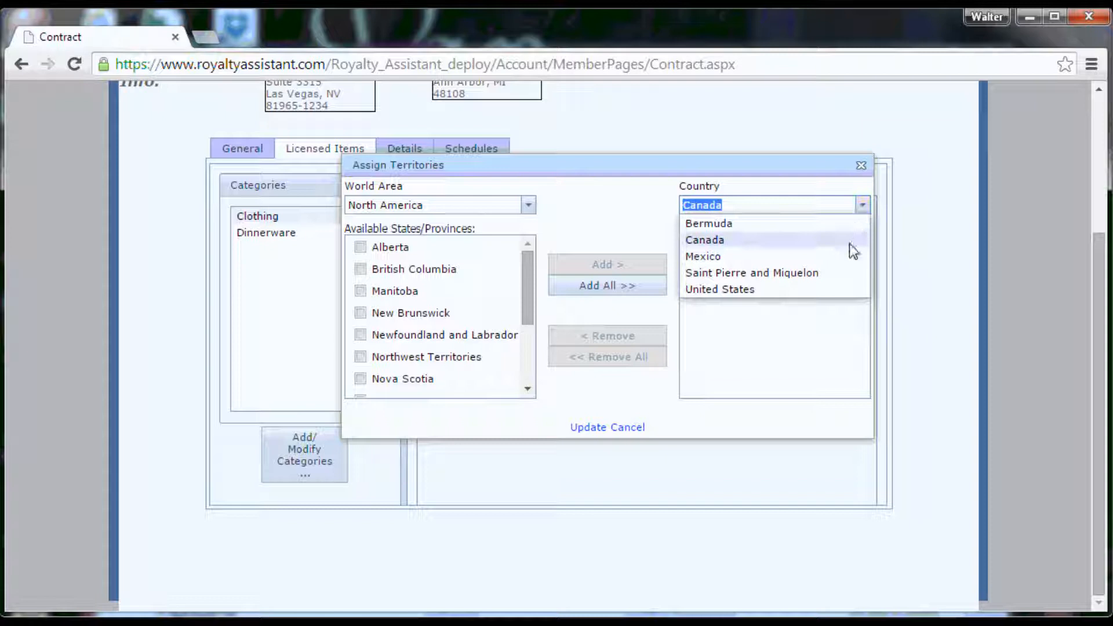
click(837, 288)
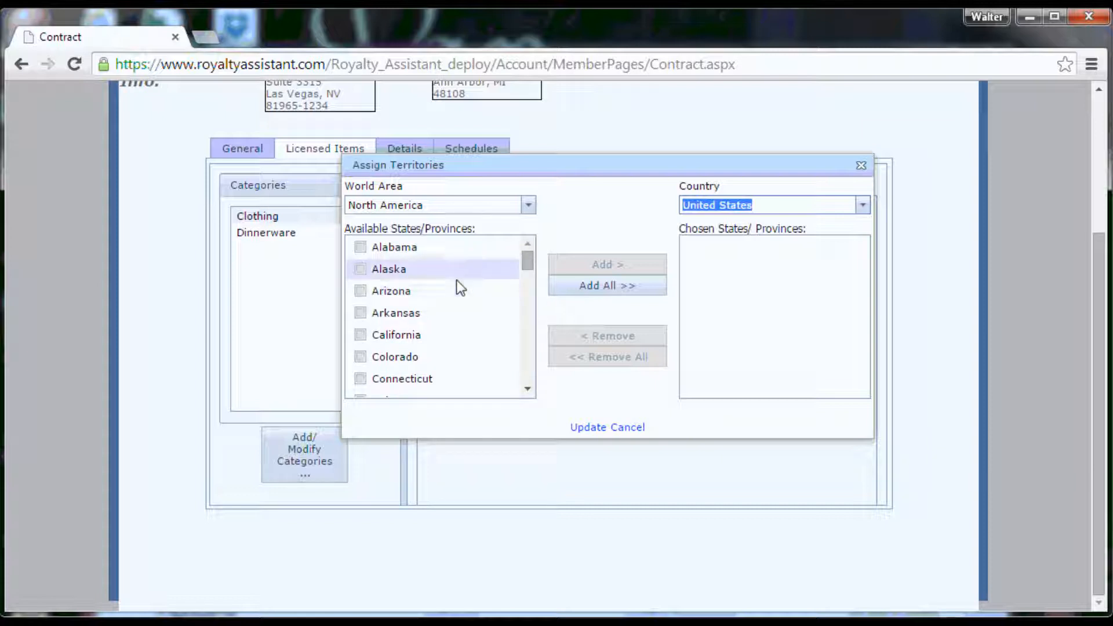
Select Alaska, Arizona, California, Colorado and Idaho among the available United States states
click(360, 270)
click(361, 291)
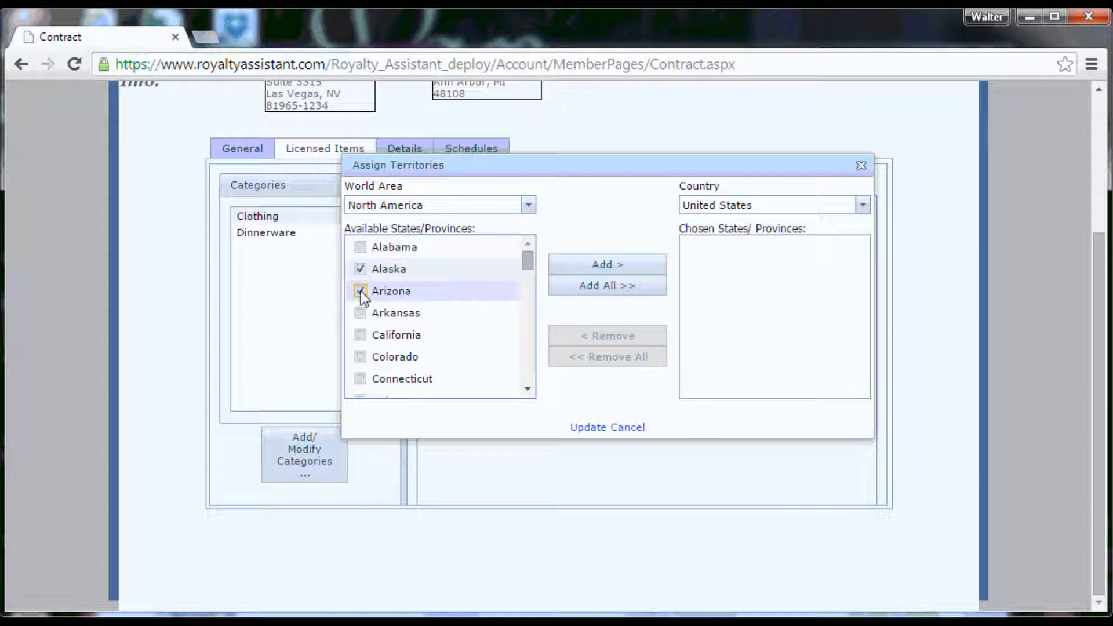
click(361, 337)
click(362, 356)
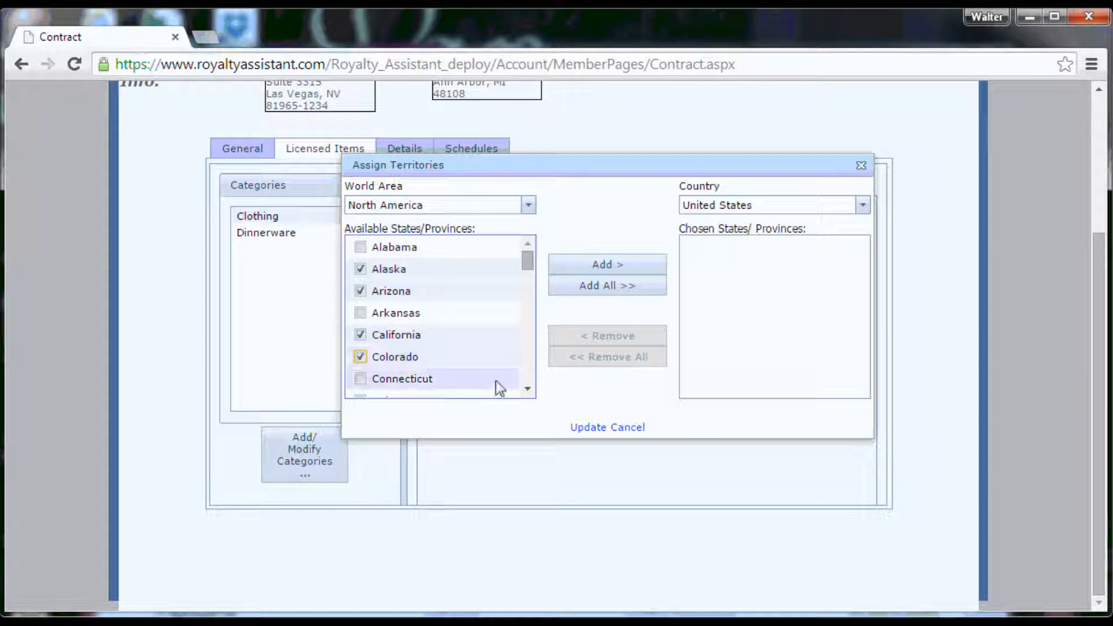
scroll(530, 391, down, 4)
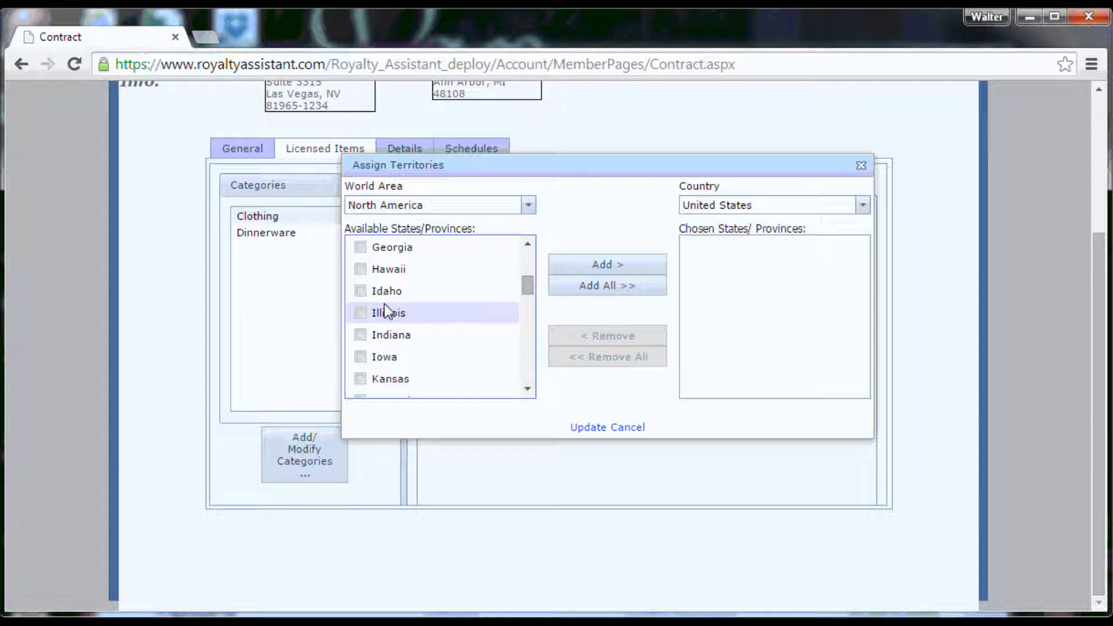
click(363, 295)
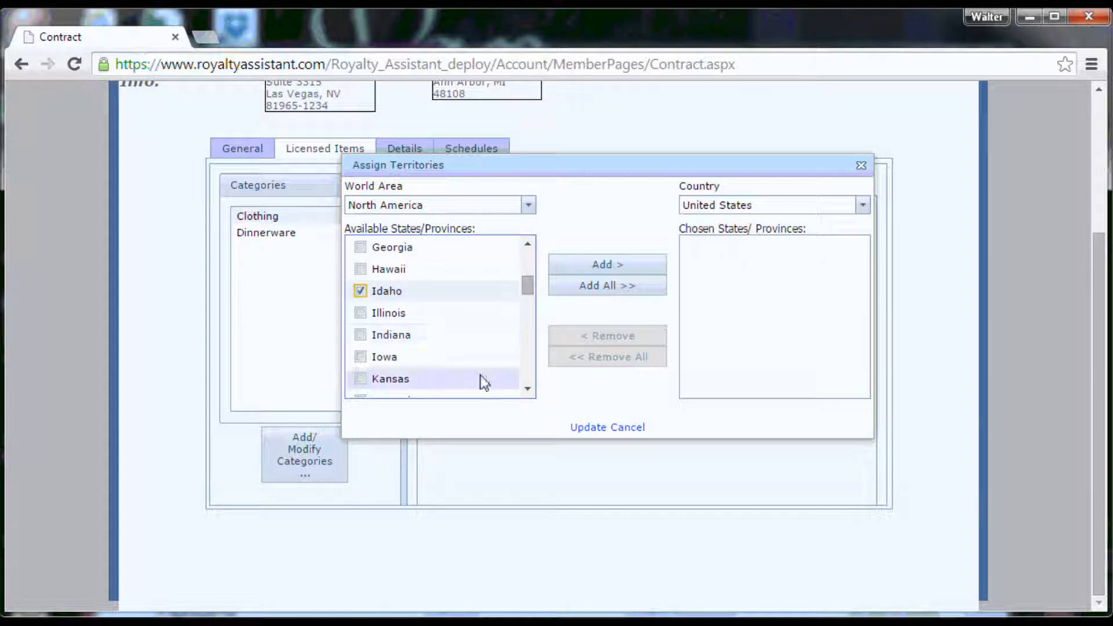
Add Nevada, Oregon and Utah to the selection of available states
scroll(528, 393, down, 3)
drag(529, 392, 529, 392)
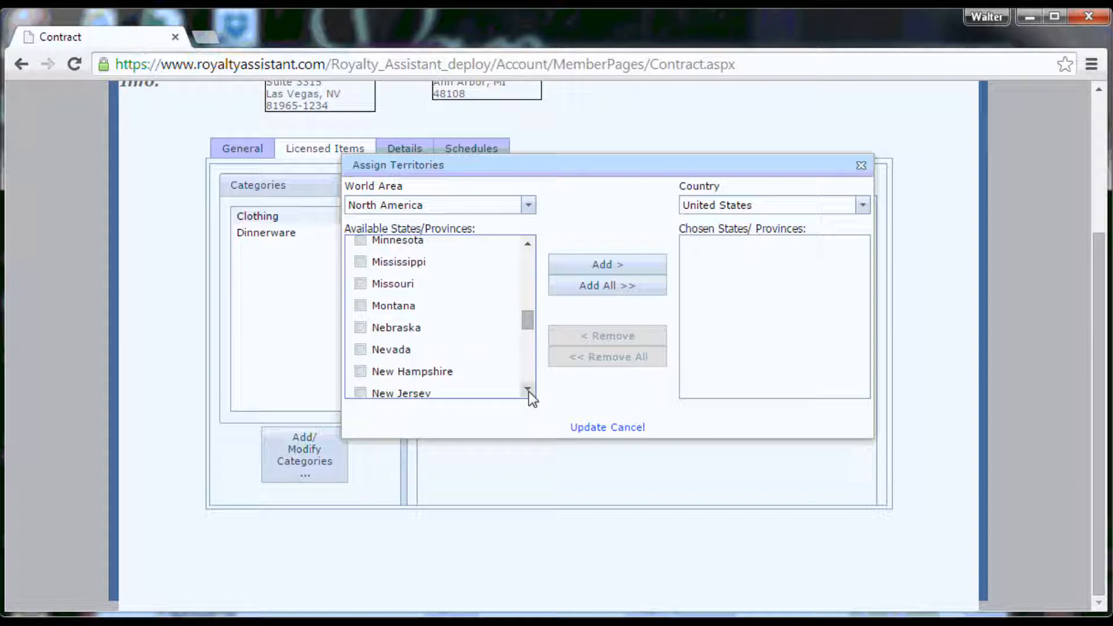
click(360, 350)
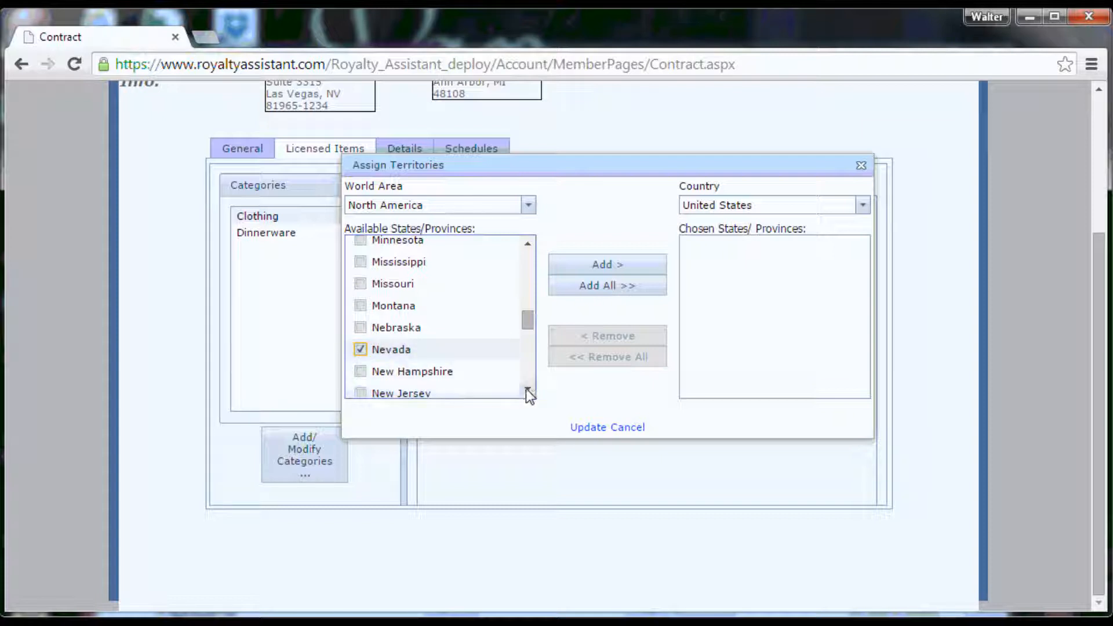
drag(526, 391, 526, 389)
click(360, 292)
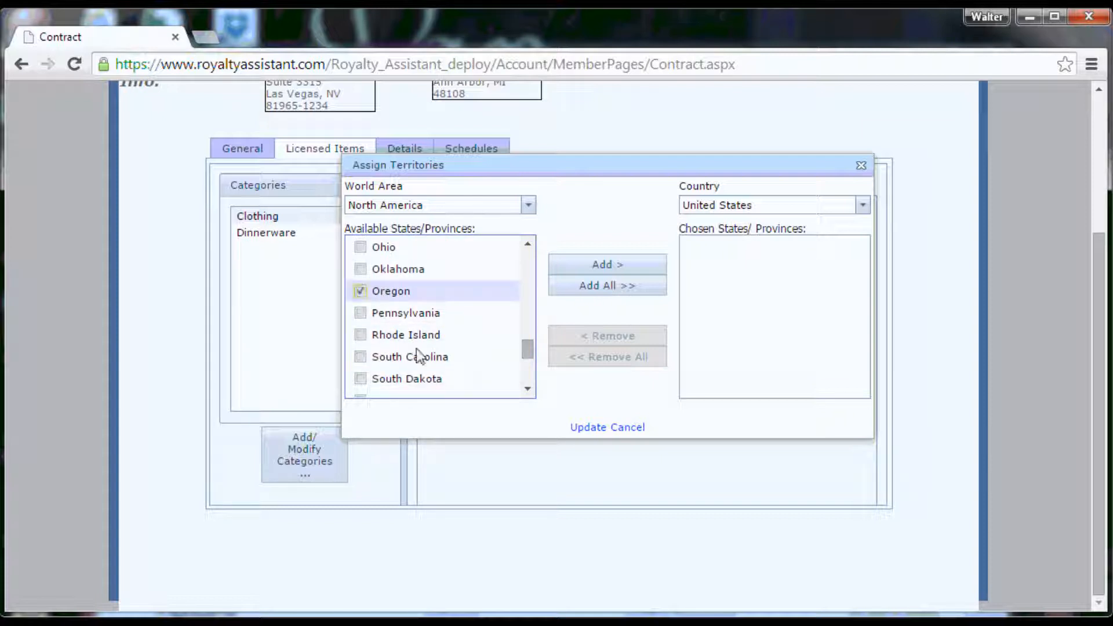
click(527, 389)
click(527, 389)
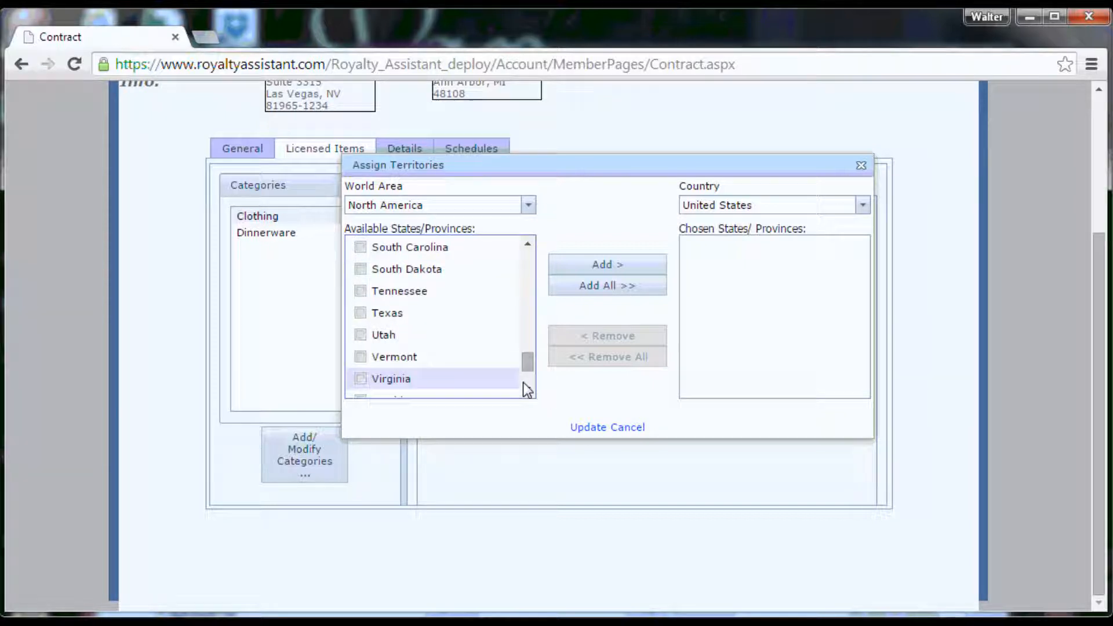
click(361, 336)
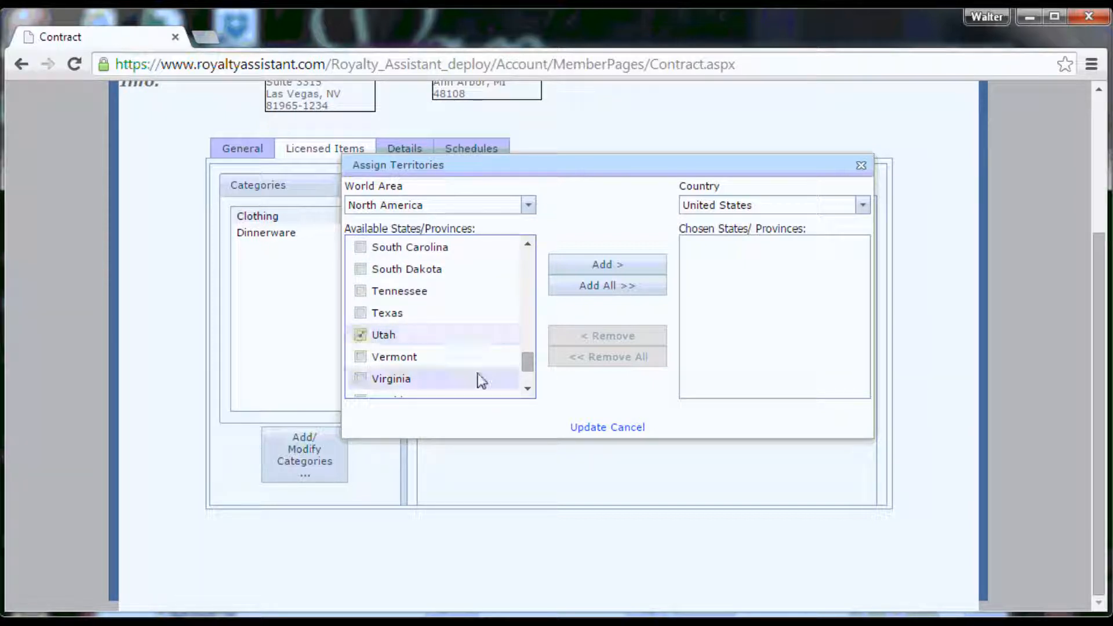
Also select Texas, Washington and Wyoming, and move all selected states to the chosen states
click(527, 389)
click(527, 390)
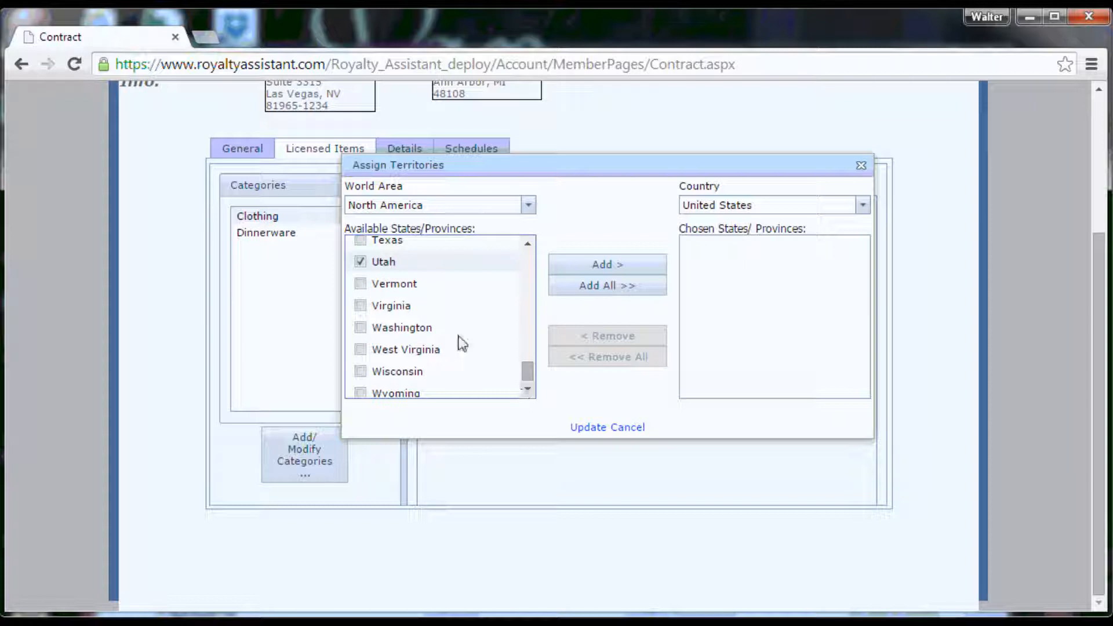
drag(450, 323, 418, 284)
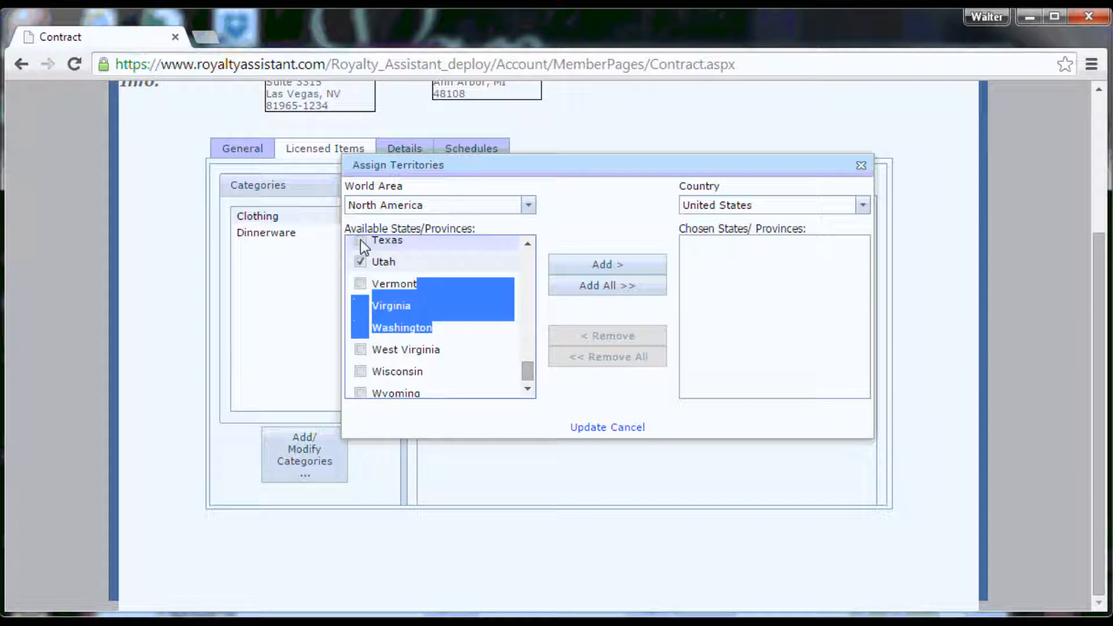
click(360, 240)
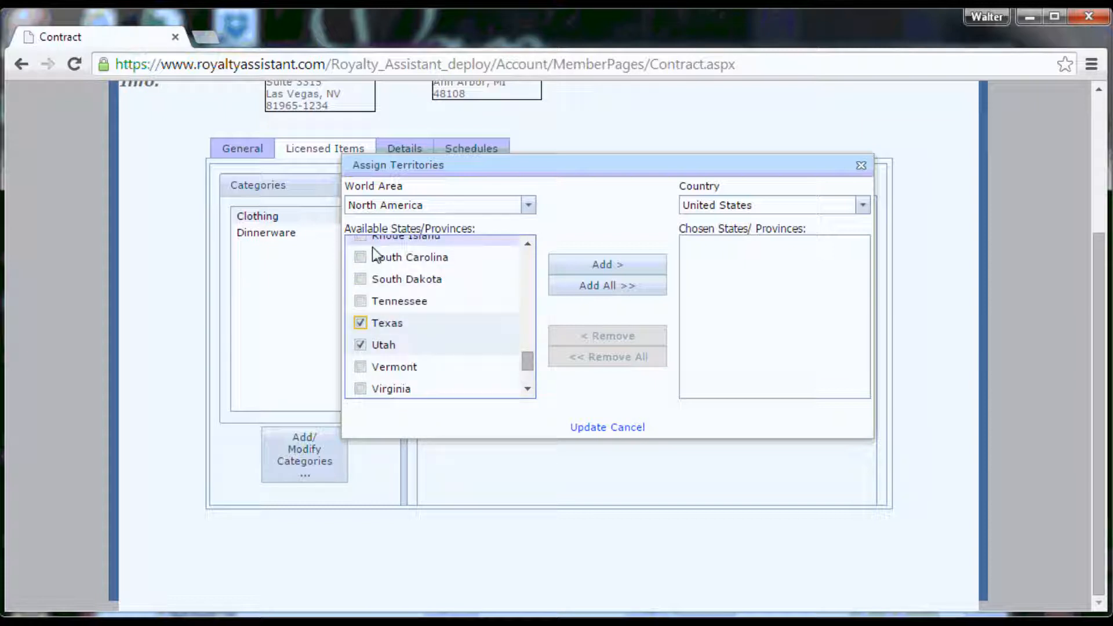
click(527, 390)
click(527, 390)
click(358, 322)
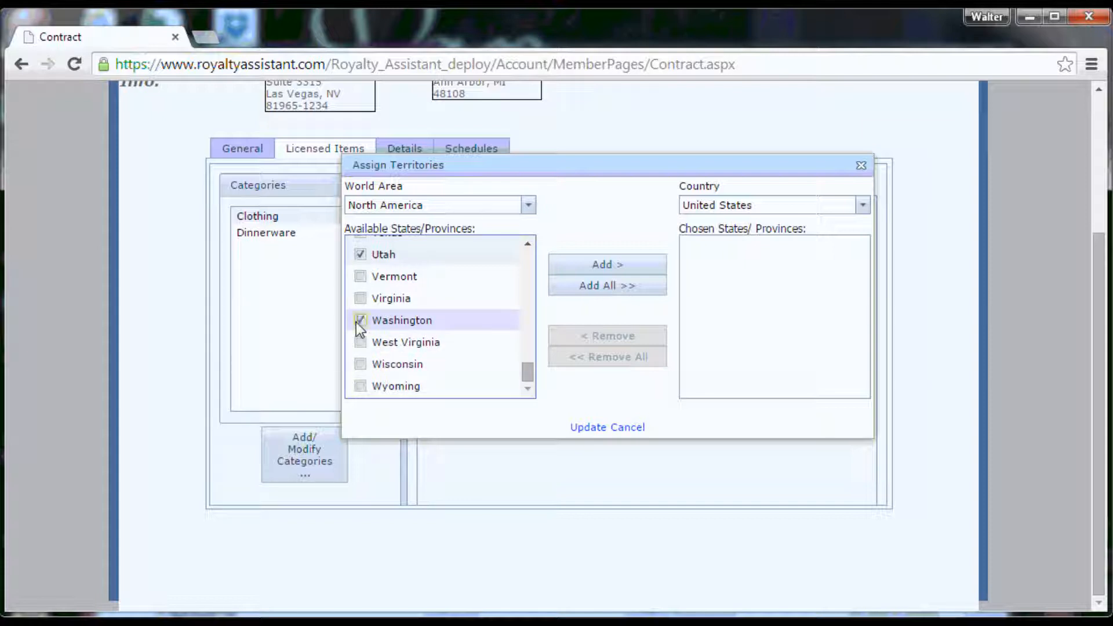
click(360, 385)
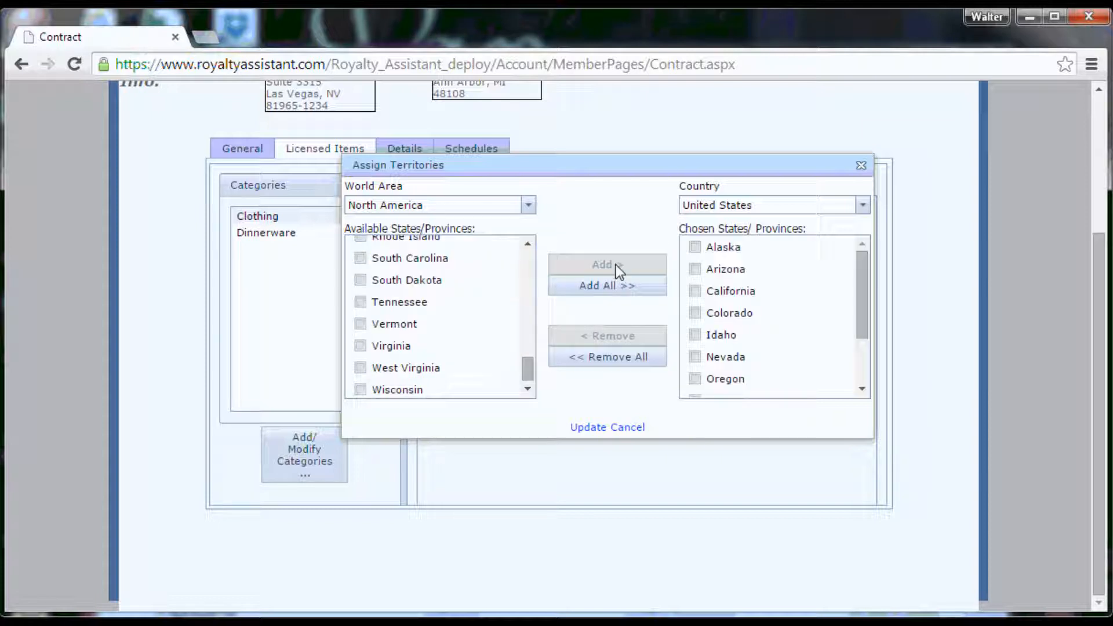
Add Oklahoma to the chosen states and save the territory assignment
mouse_move(860, 287)
mouse_down()
mouse_move(861, 340)
mouse_move(861, 276)
mouse_up()
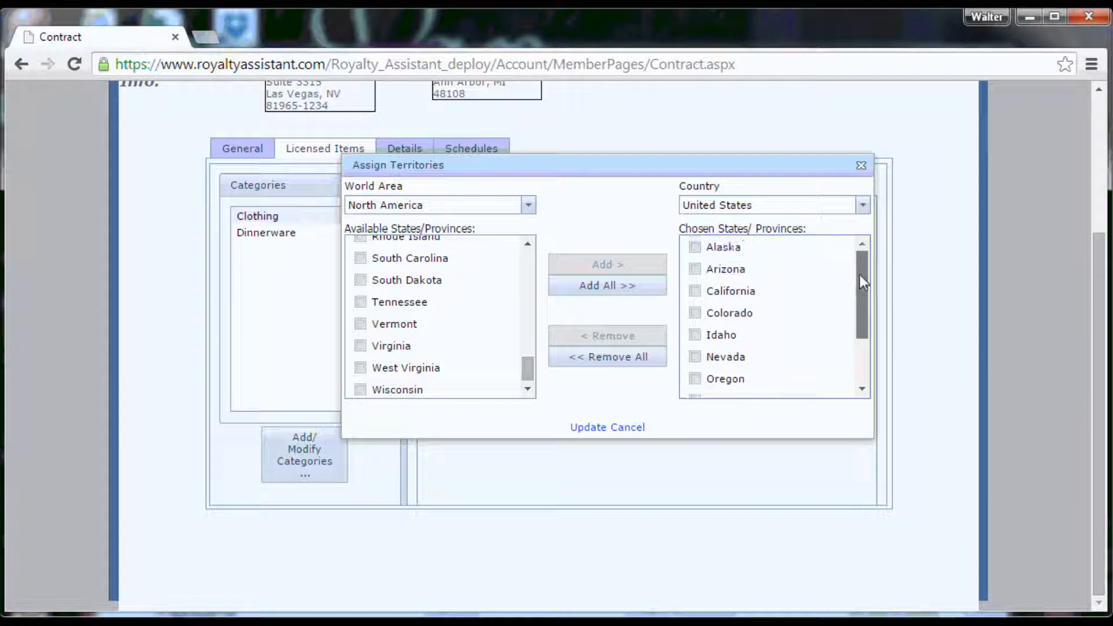
click(529, 278)
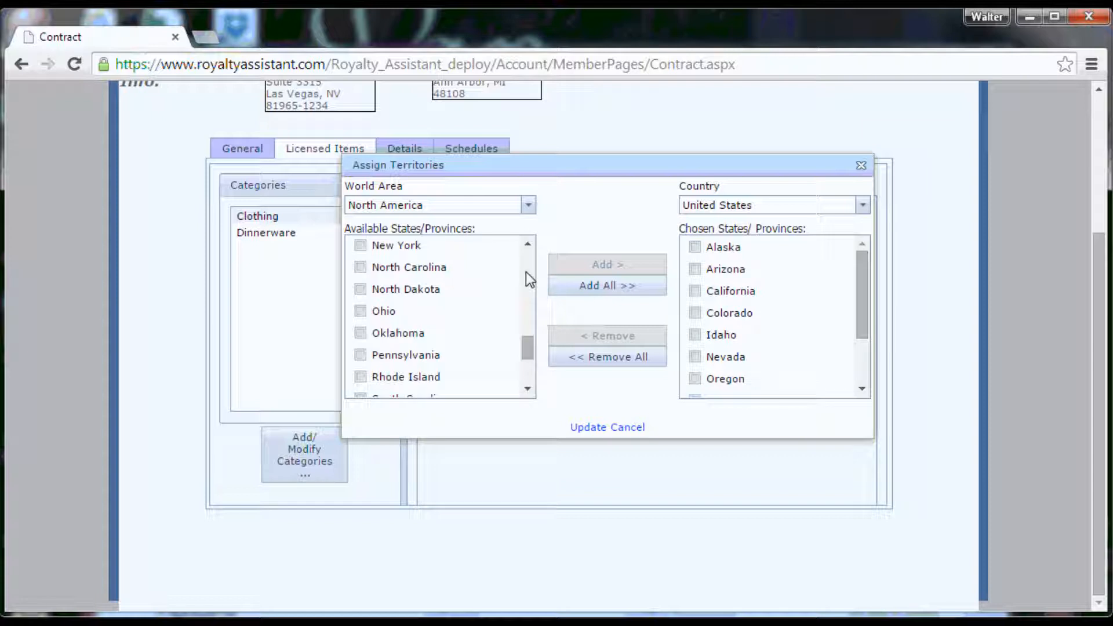
click(527, 273)
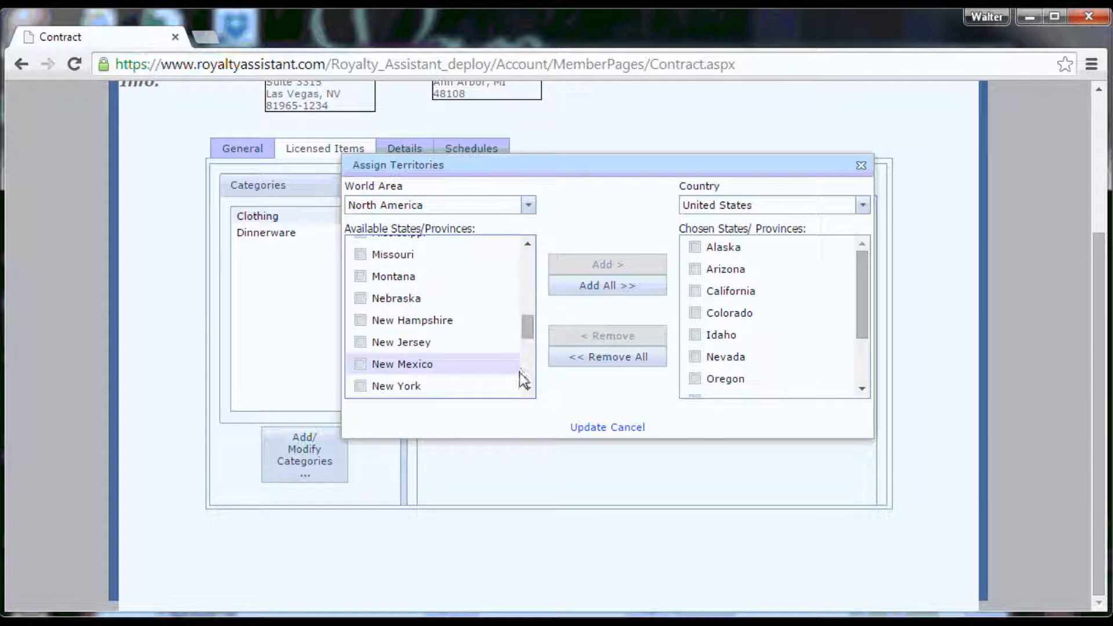
click(528, 390)
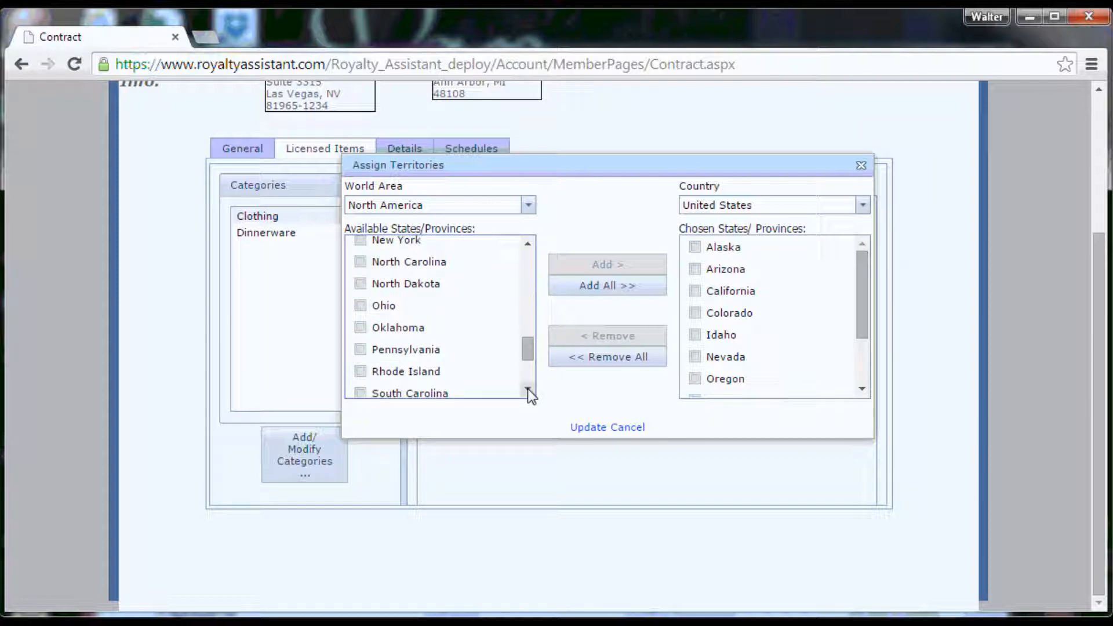
click(360, 328)
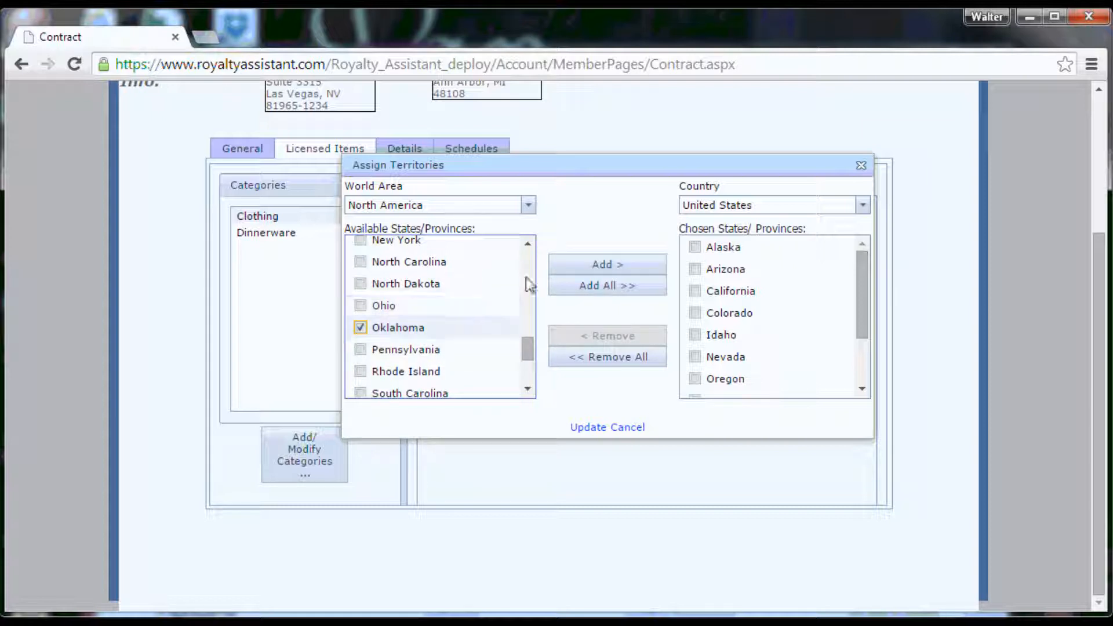
click(557, 266)
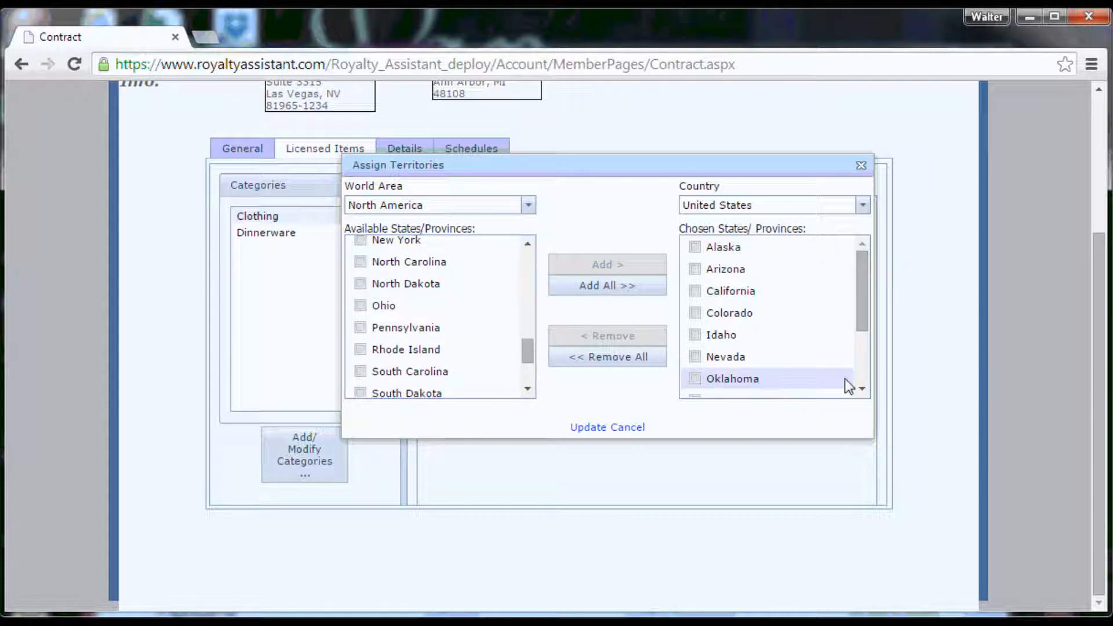
click(861, 389)
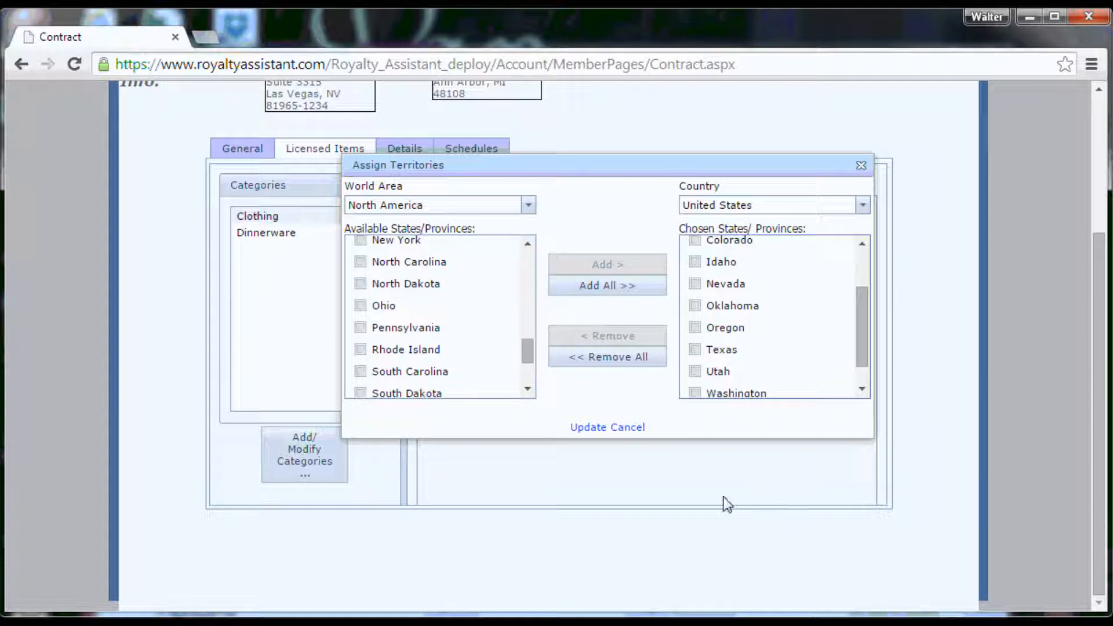
click(587, 428)
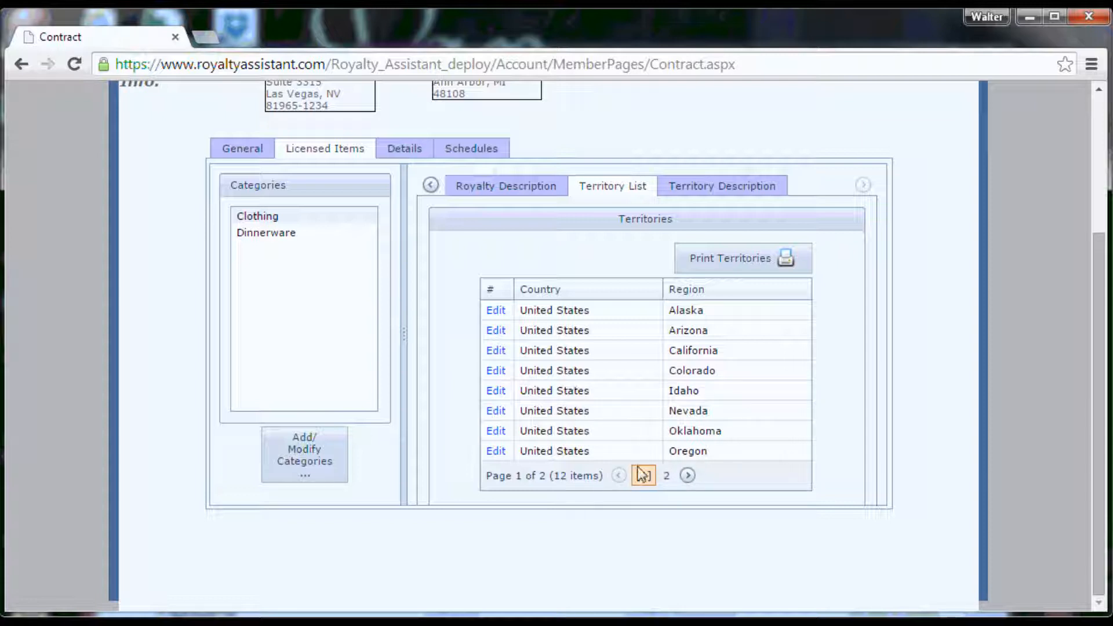
Review both pages of the territory list, and view the territory assignment from the Arizona entry before cancelling it
click(687, 476)
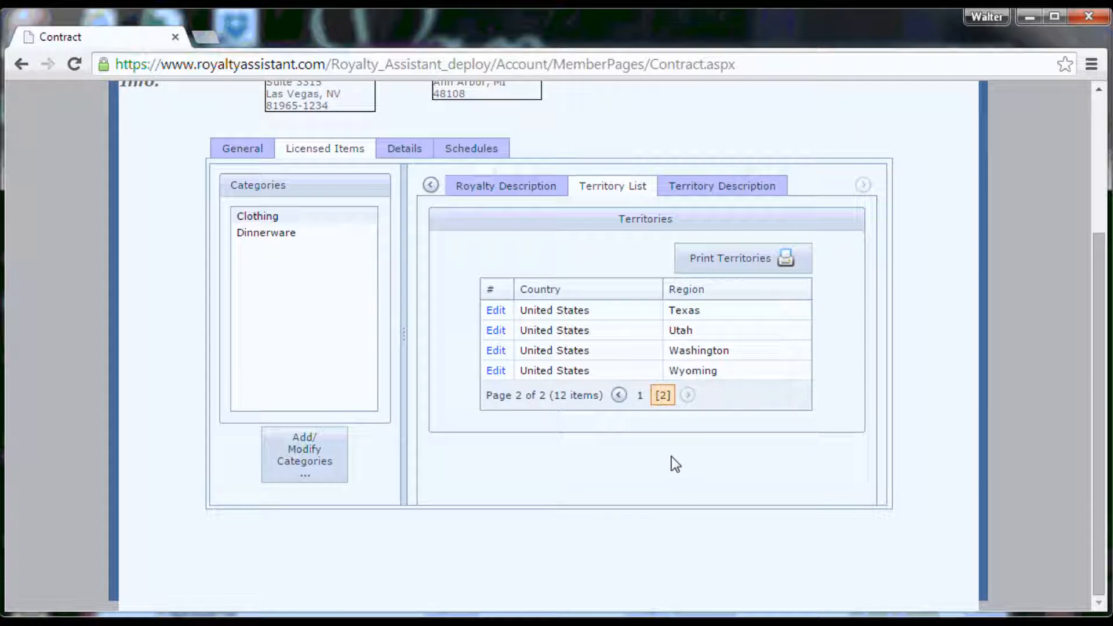
click(618, 396)
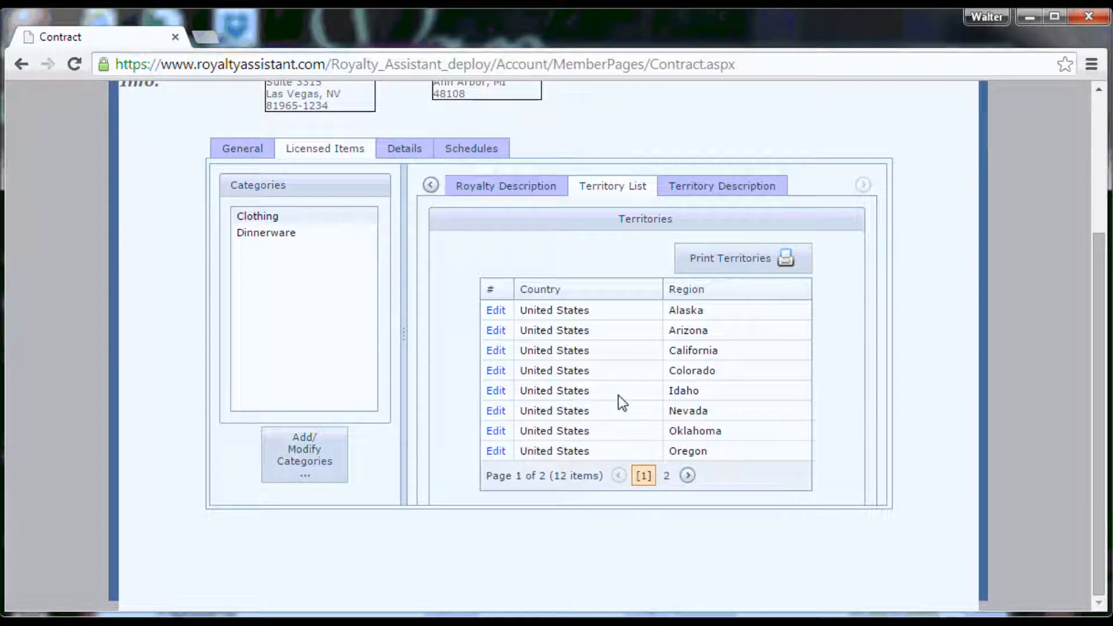
click(496, 332)
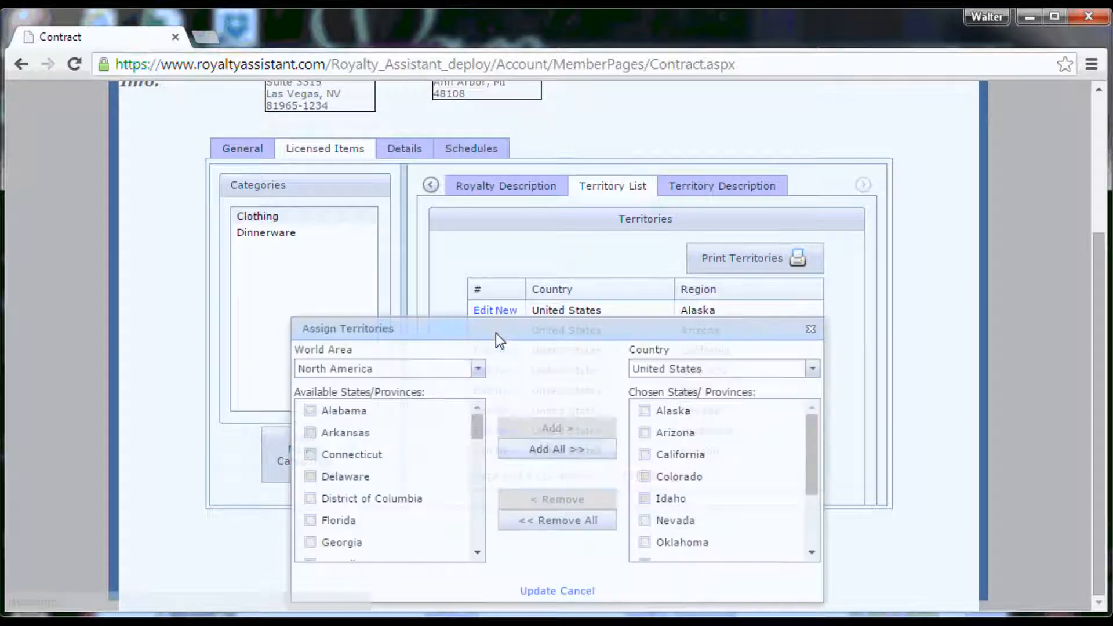
drag(496, 333, 559, 207)
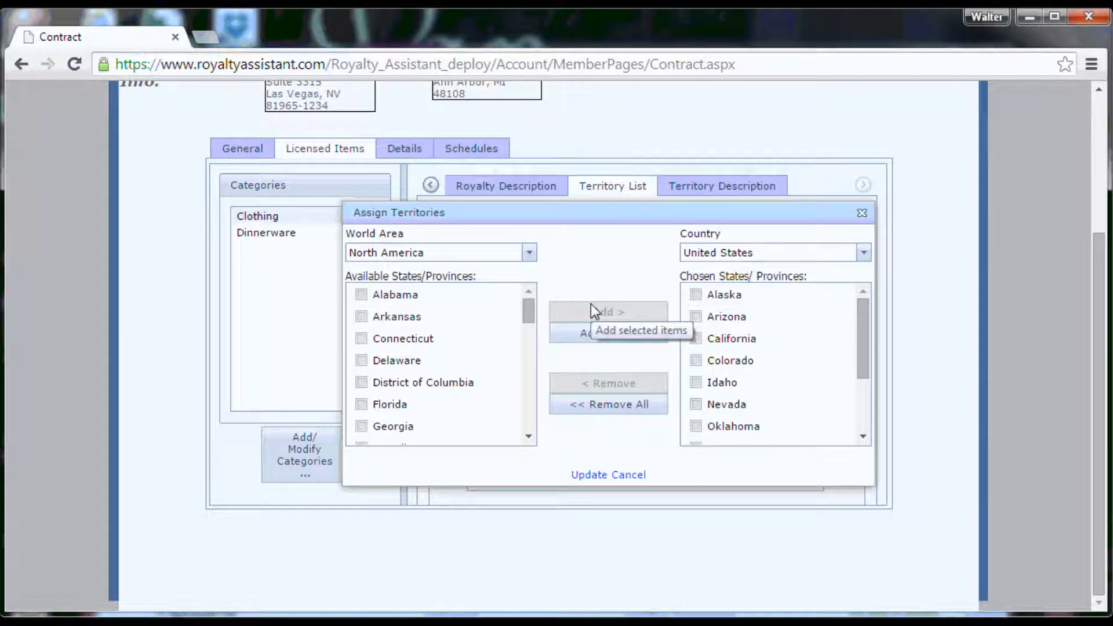
click(622, 474)
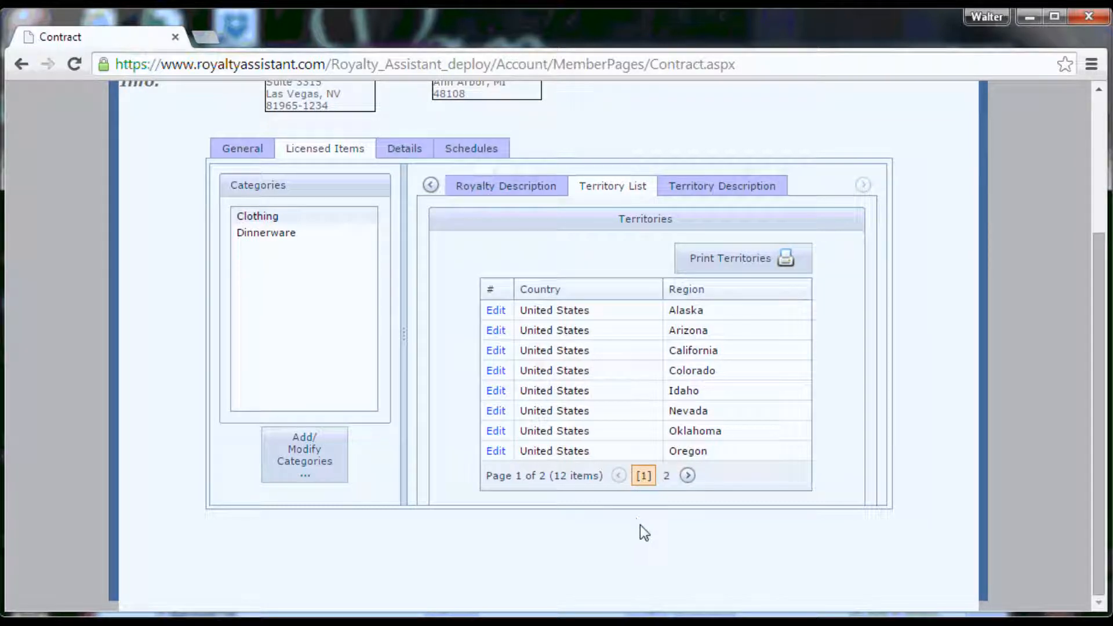